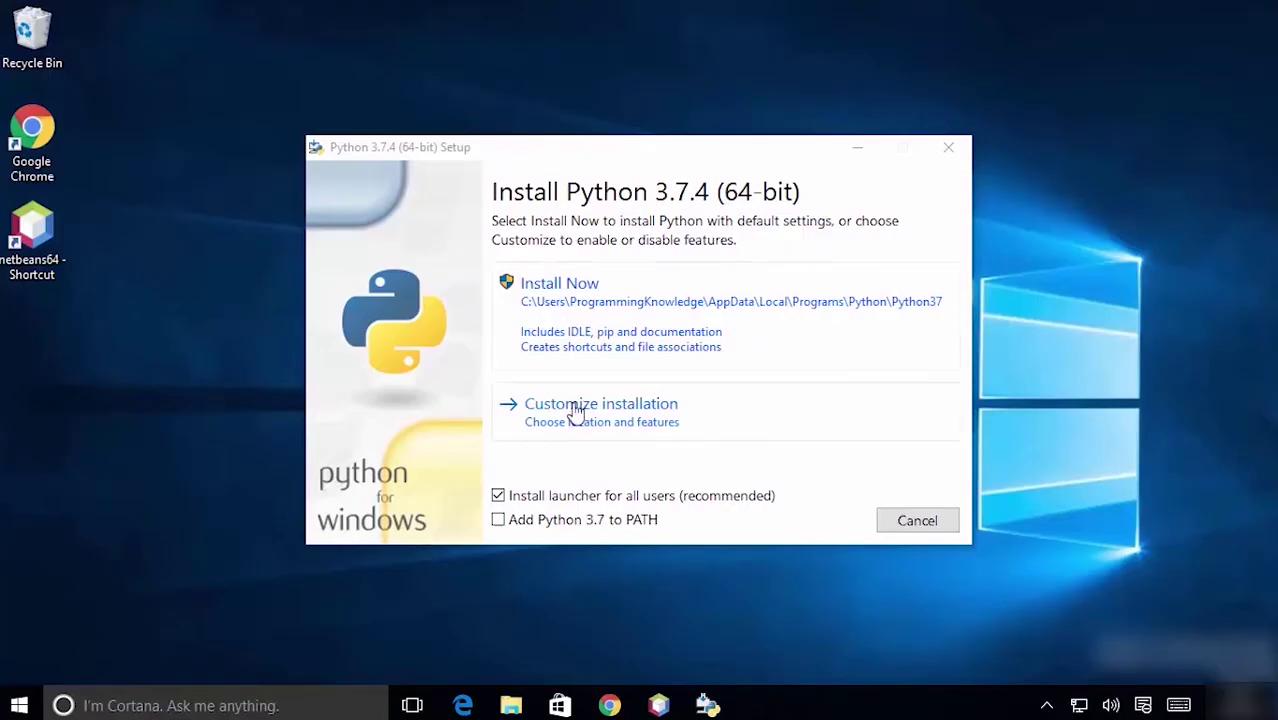
Choose the customized installation in the Python 3.7.4 setup.
left_click(573, 414)
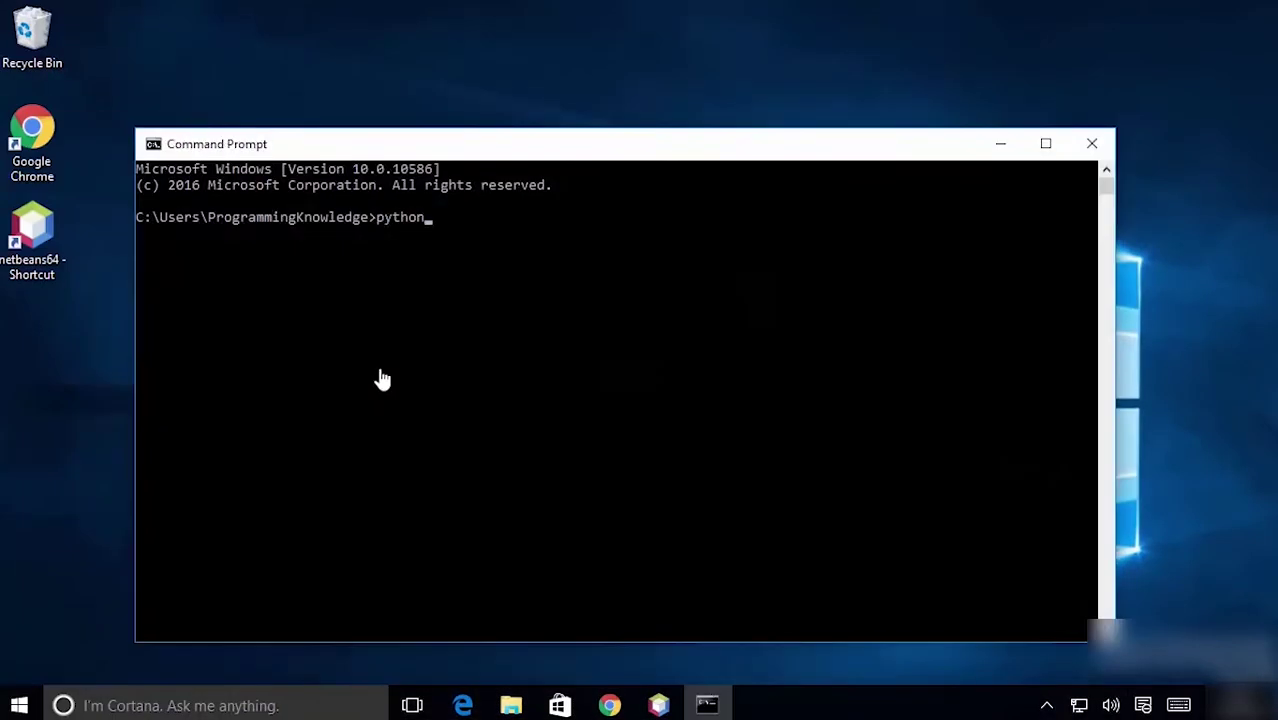
Start the Python interpreter in the command prompt and print "Hello World".
key("Return")
type("p")
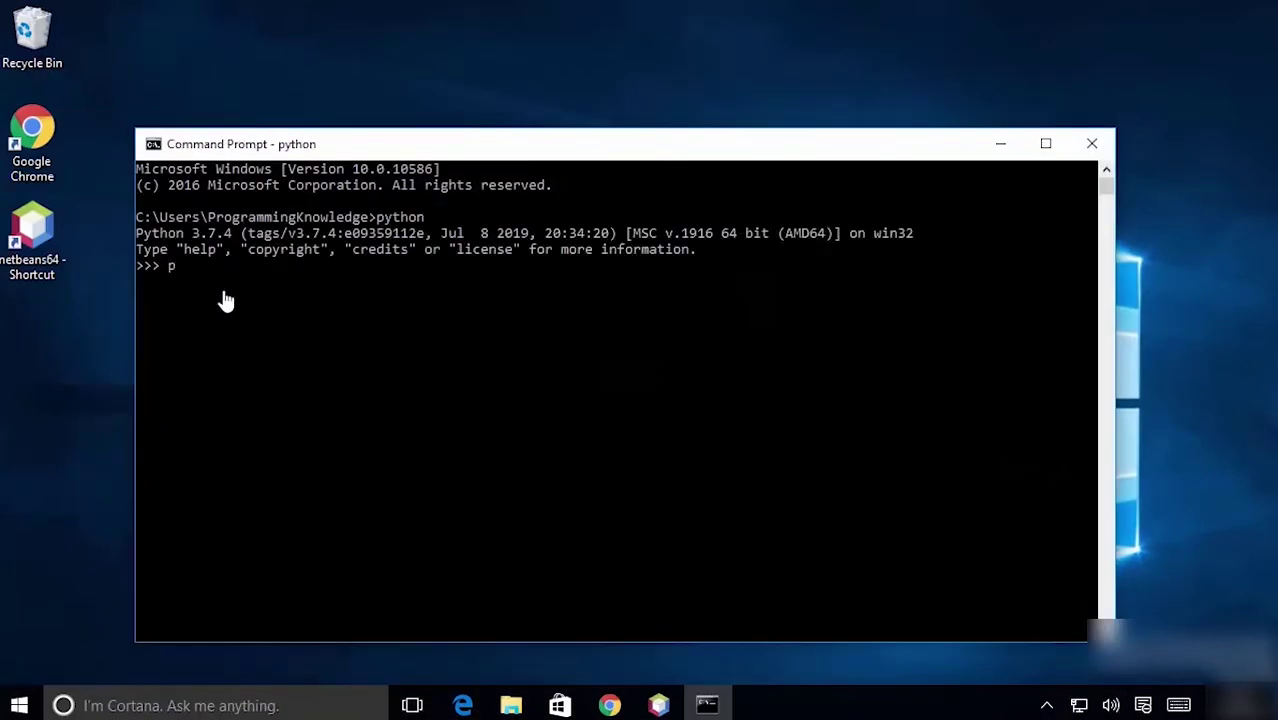
type("rint(\"Hello World\")")
key("Return")
Exit the Python interpreter with the quit() function.
type("quit")
key("Return")
type("quit()")
key("Return")
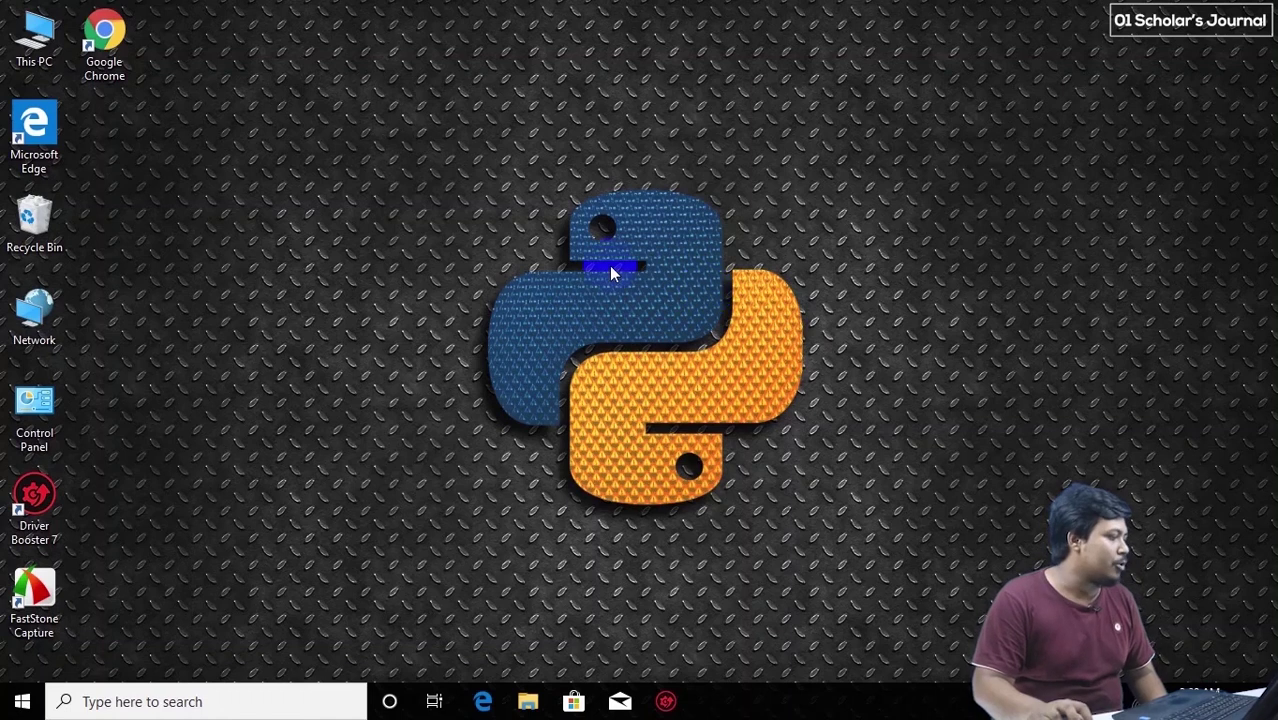
Open Google Chrome from the desktop and maximize its window.
left_click(123, 58)
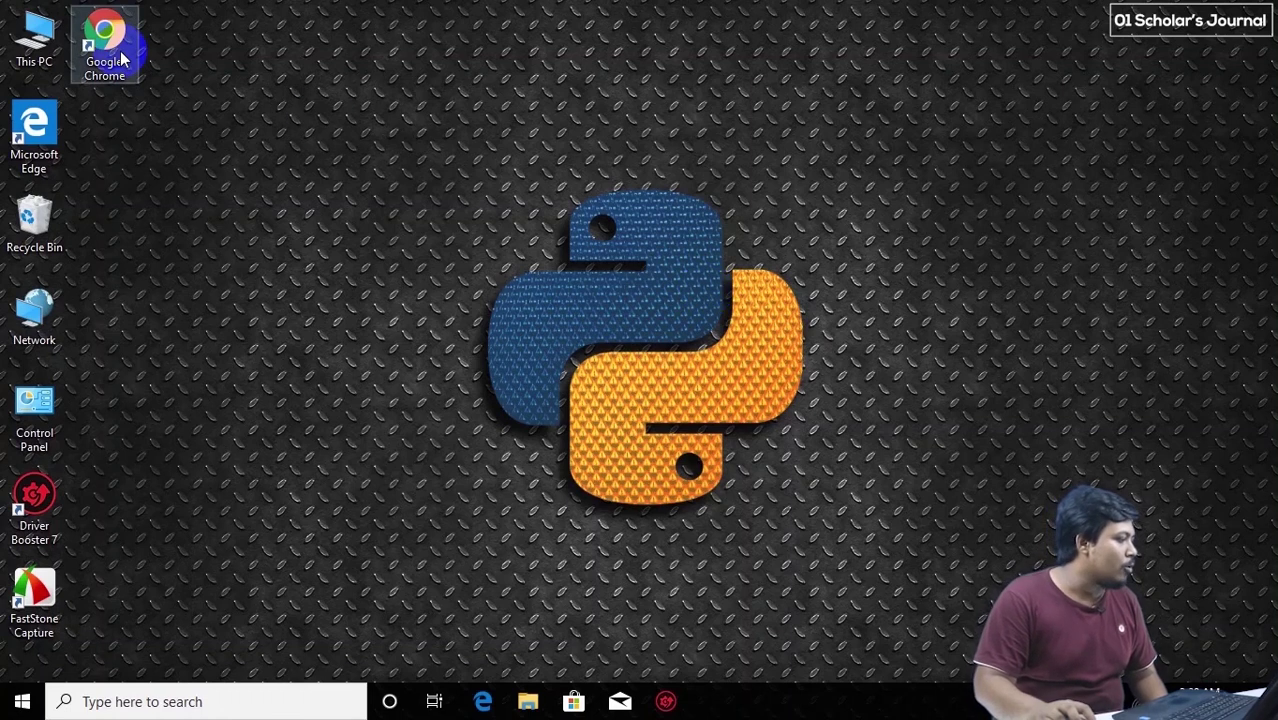
double_click(113, 58)
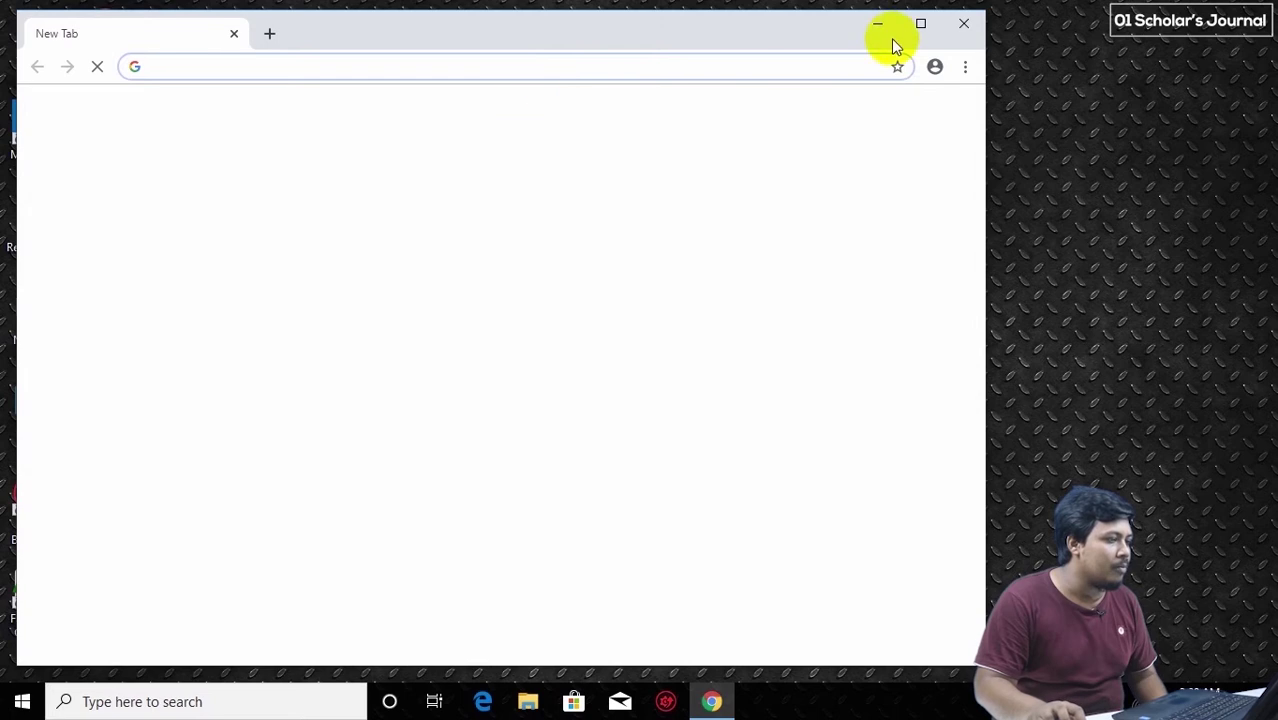
left_click(920, 23)
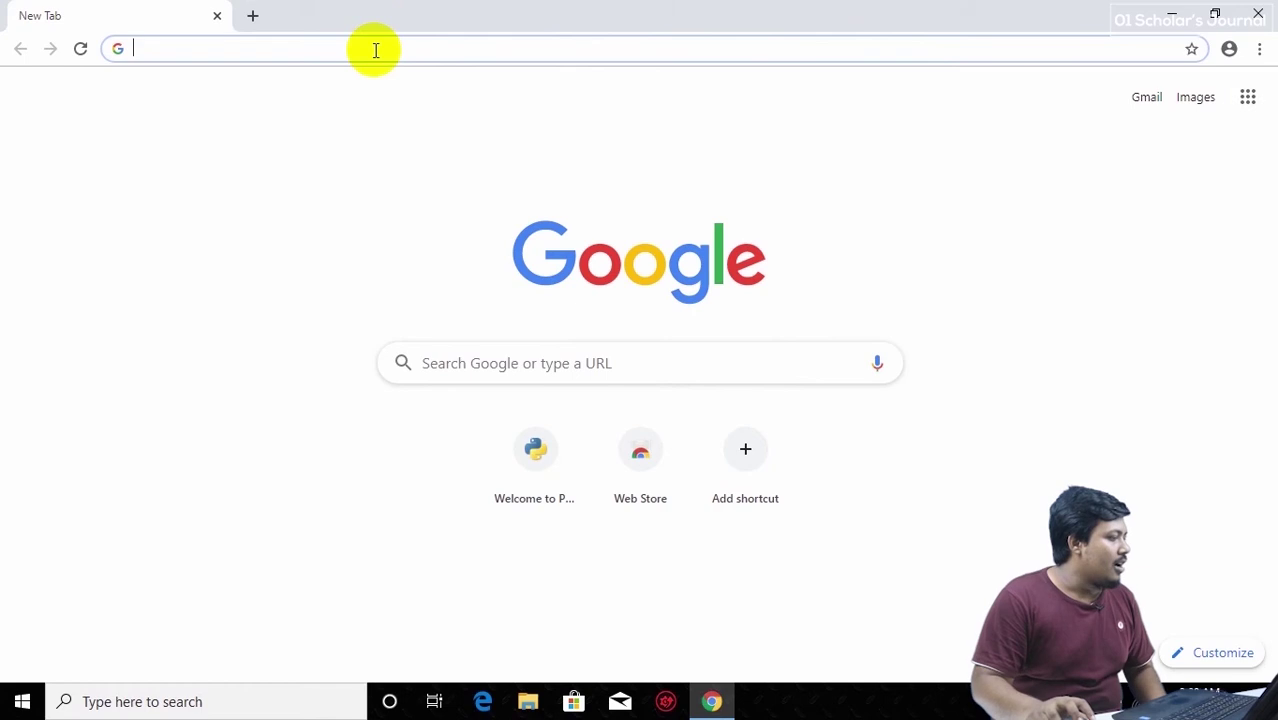
type("www.")
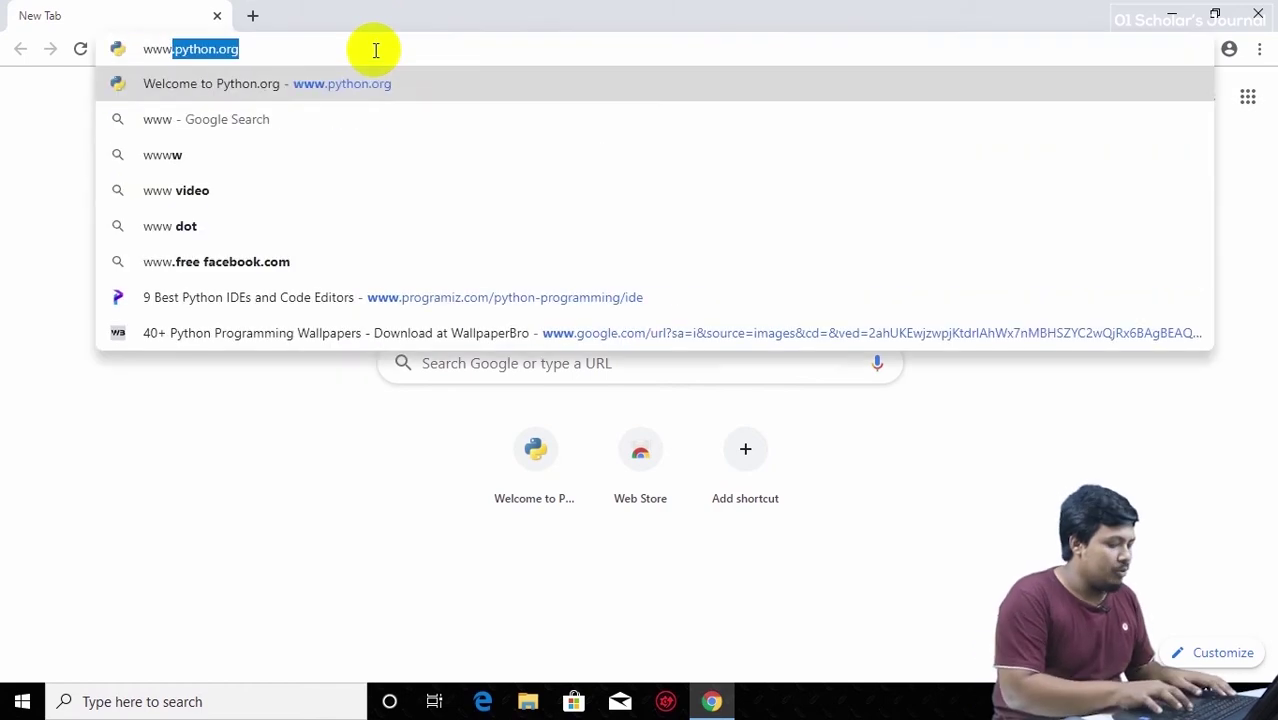
key("Right")
key("BackSpace")
key("BackSpace")
key("BackSpace")
key("BackSpace")
key("BackSpace")
key("BackSpace")
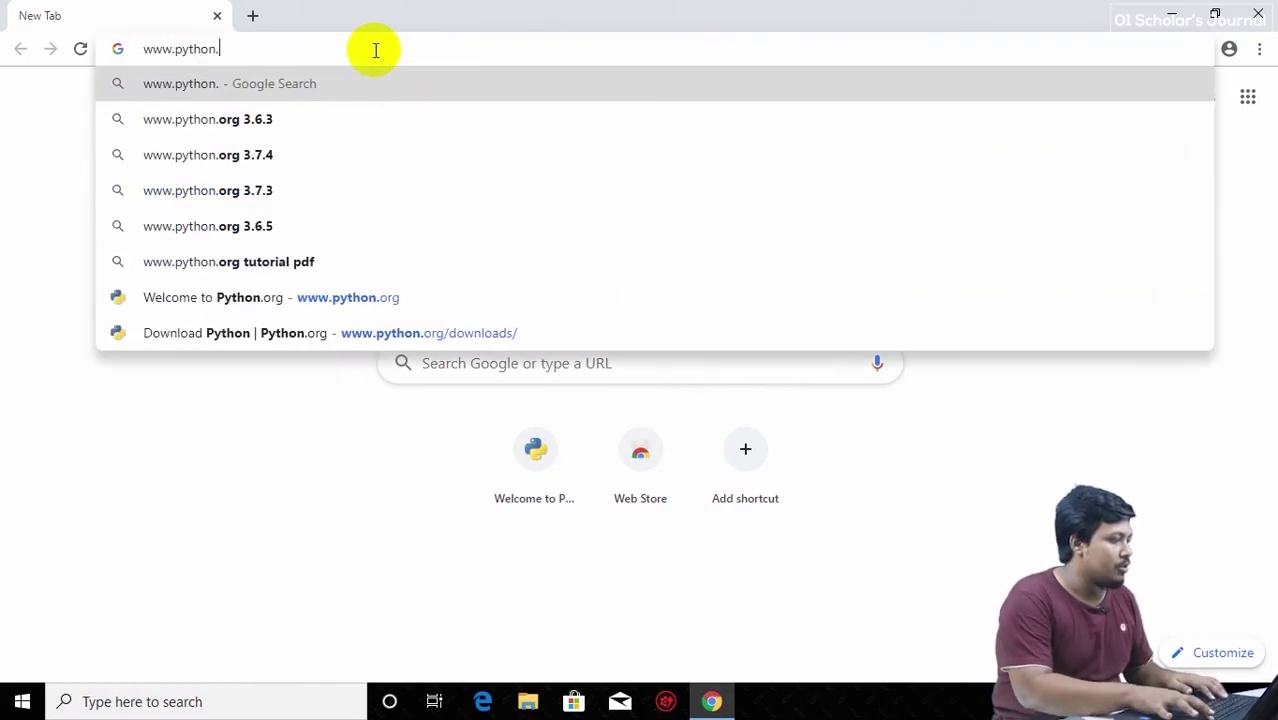
key("BackSpace")
key("BackSpace")
key("BackSpace")
key("BackSpace")
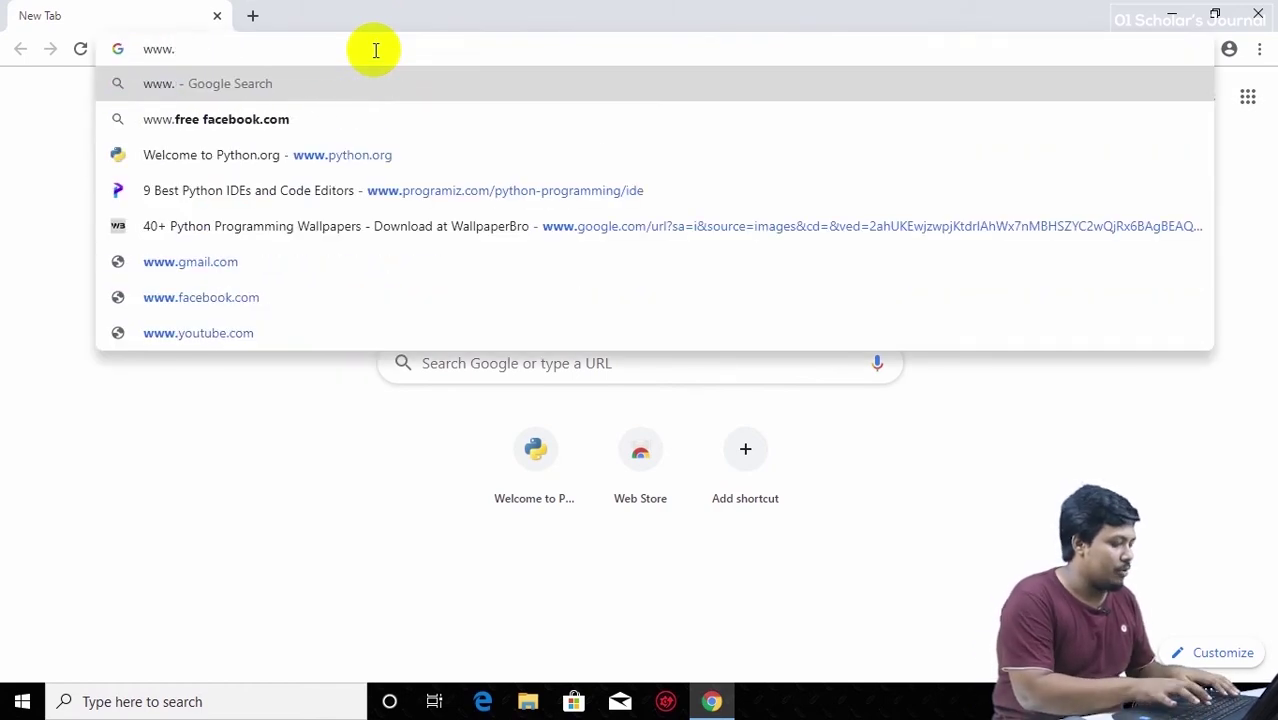
type("pyt")
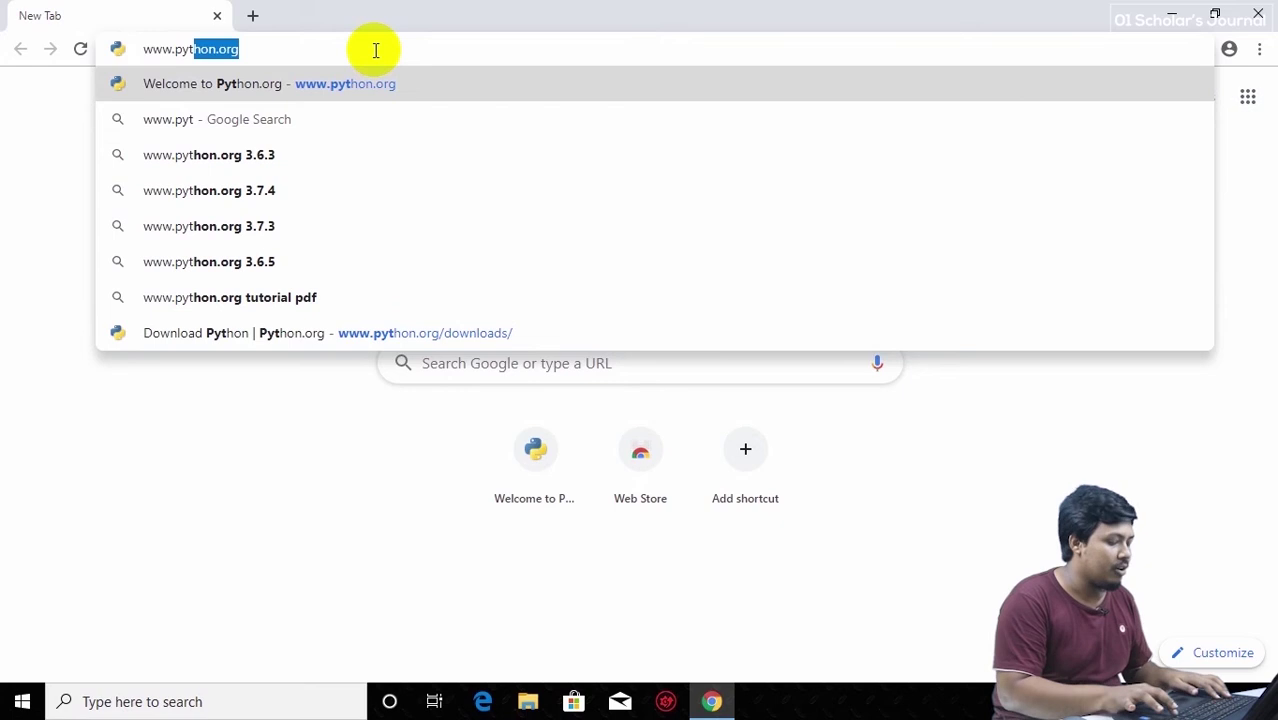
key("Right")
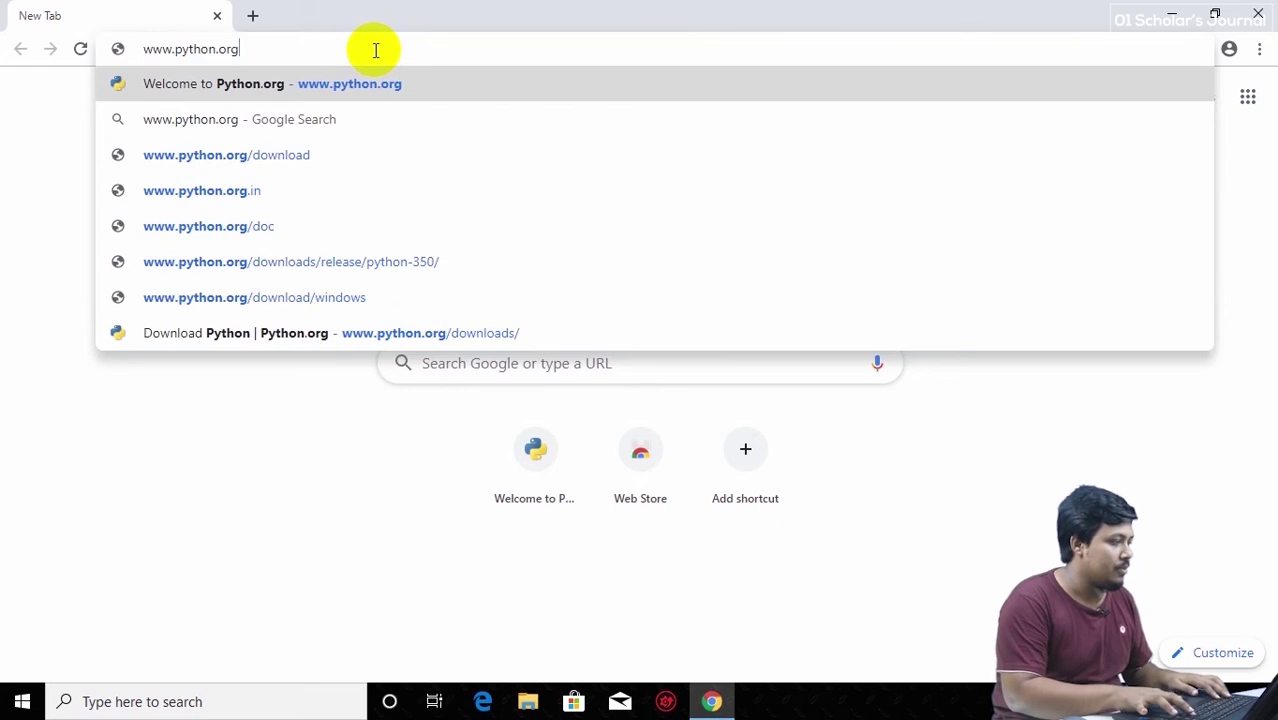
key("Return")
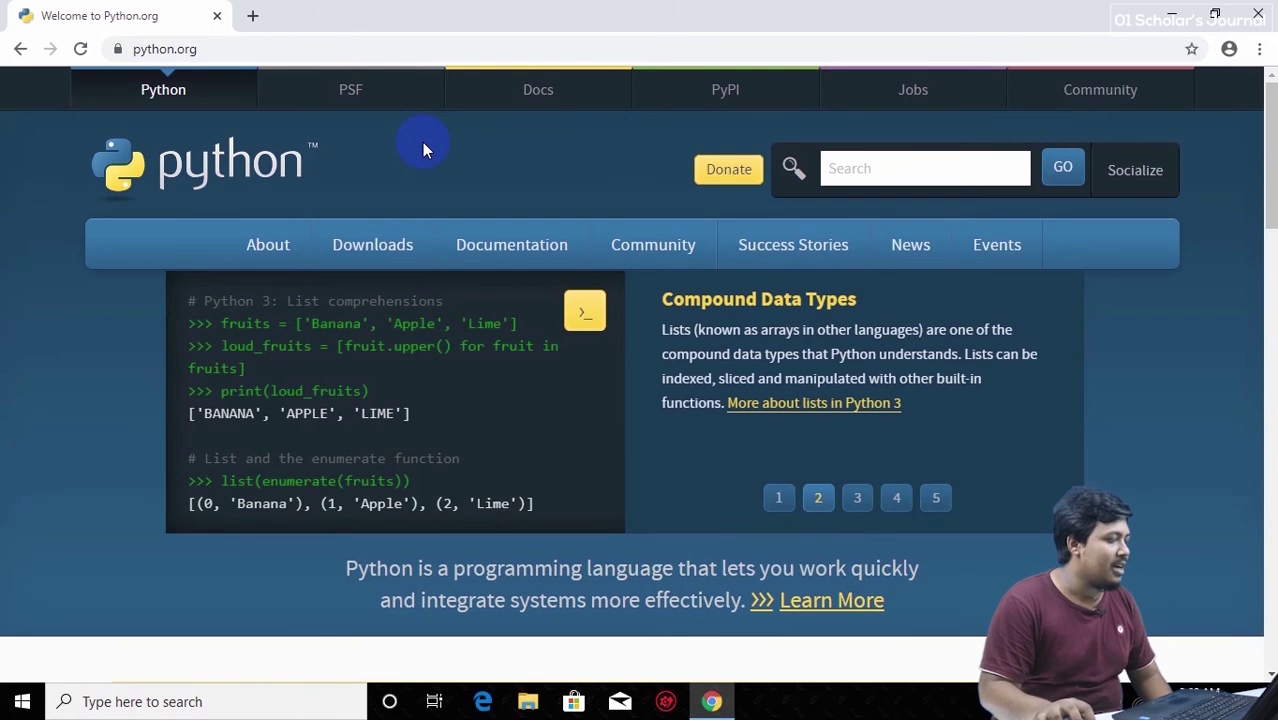
Open the page with all Python releases and look through the versions listed for download.
mouse_move(343, 252)
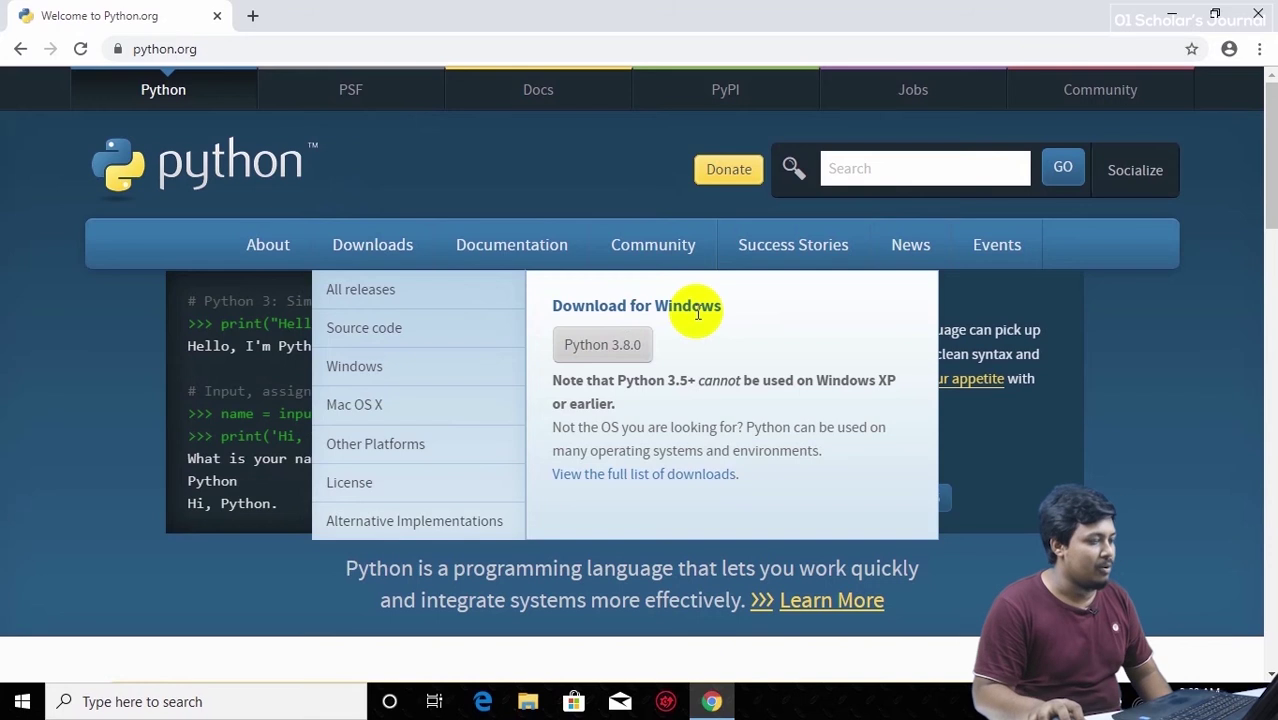
left_click(650, 350)
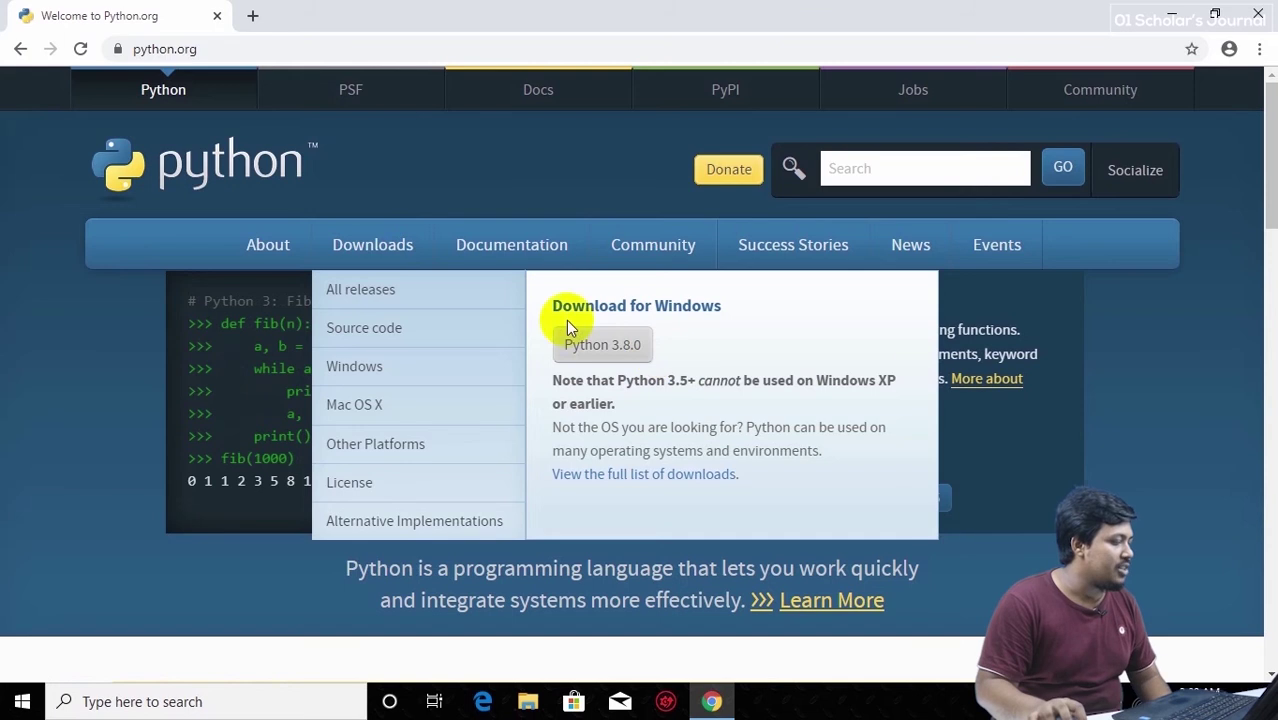
left_click(367, 297)
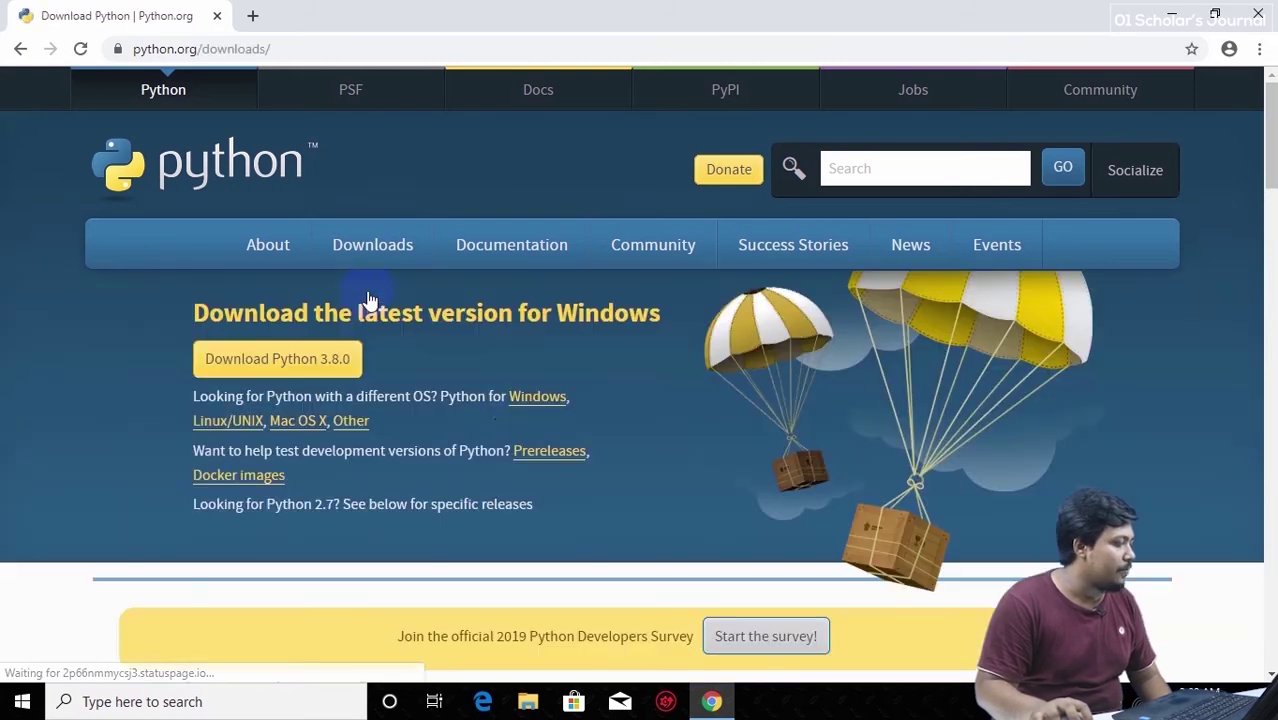
scroll(493, 394, "down", 5)
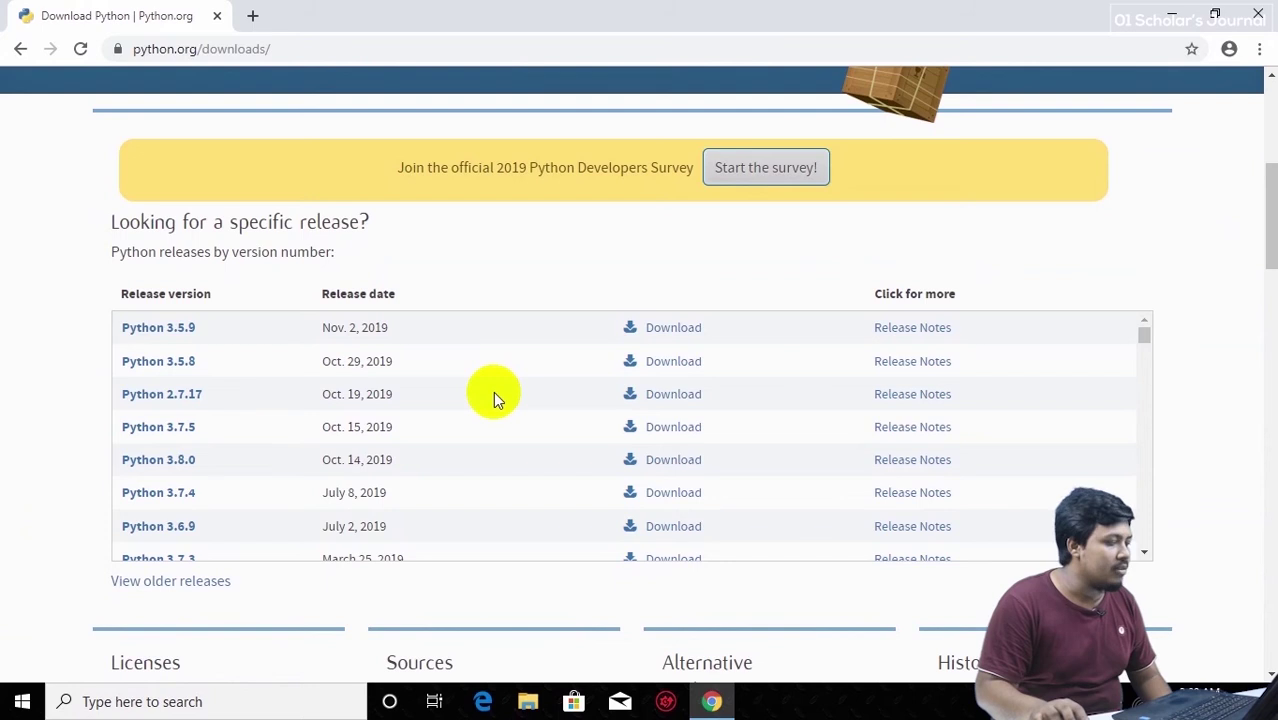
scroll(493, 394, "down", 8)
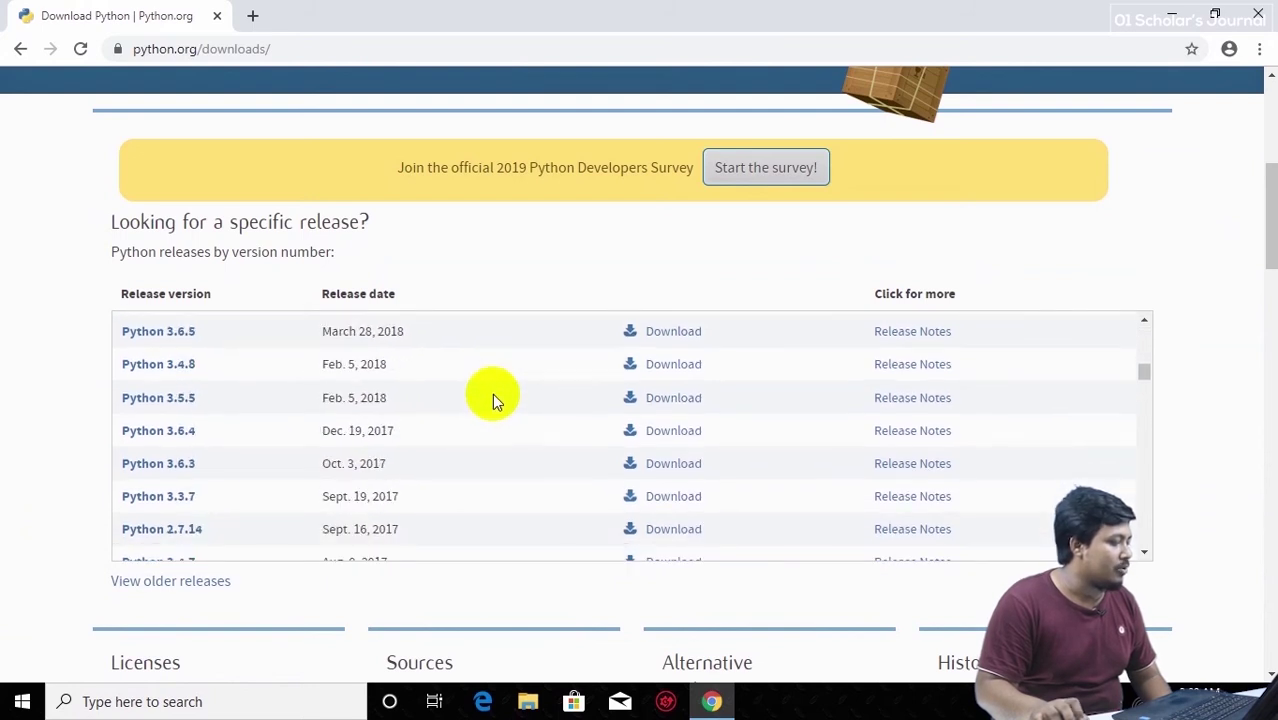
scroll(492, 396, "up", 2)
scroll(490, 396, "up", 2)
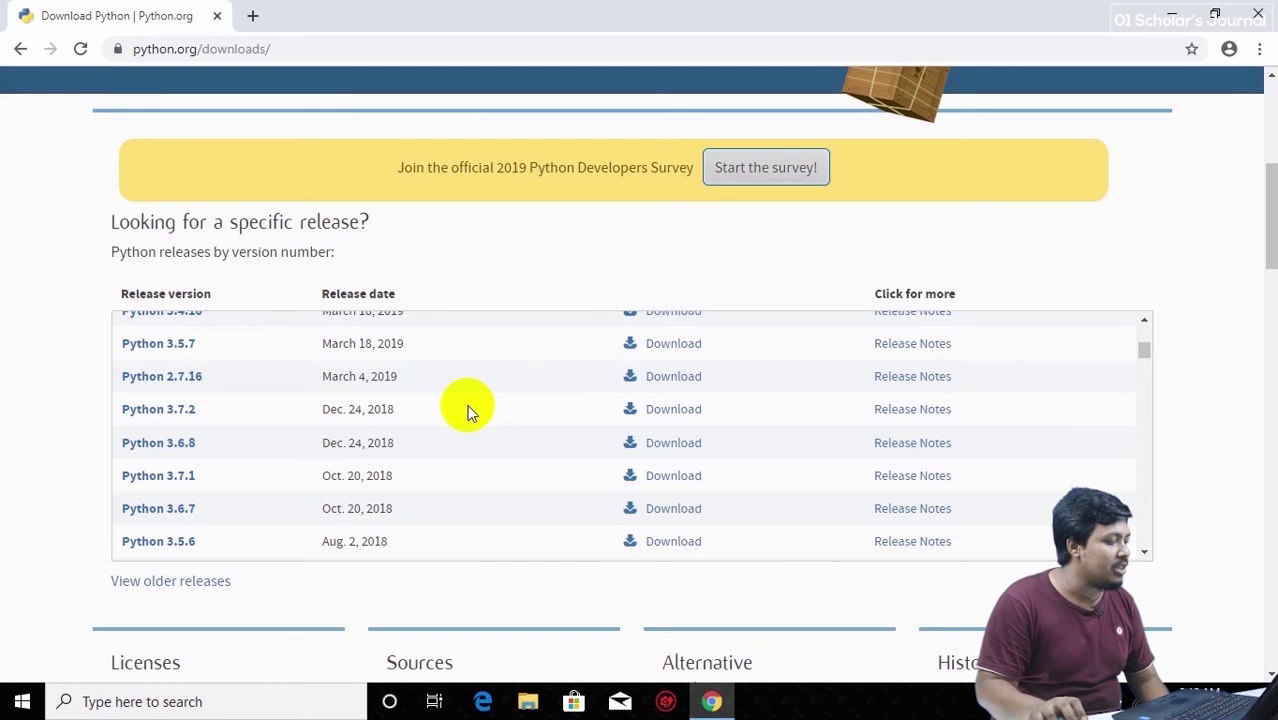
scroll(449, 401, "up", 3)
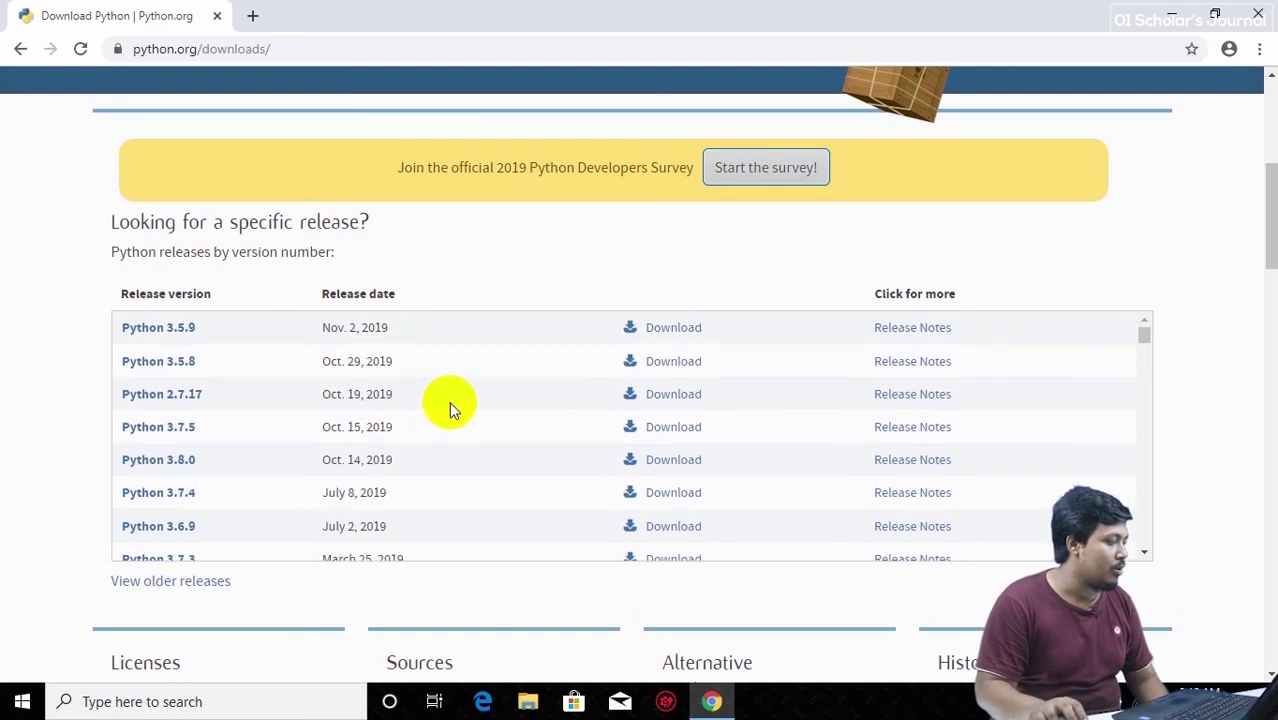
Return to the Python home page and download Python 3.8.0 for Windows.
left_click(21, 48)
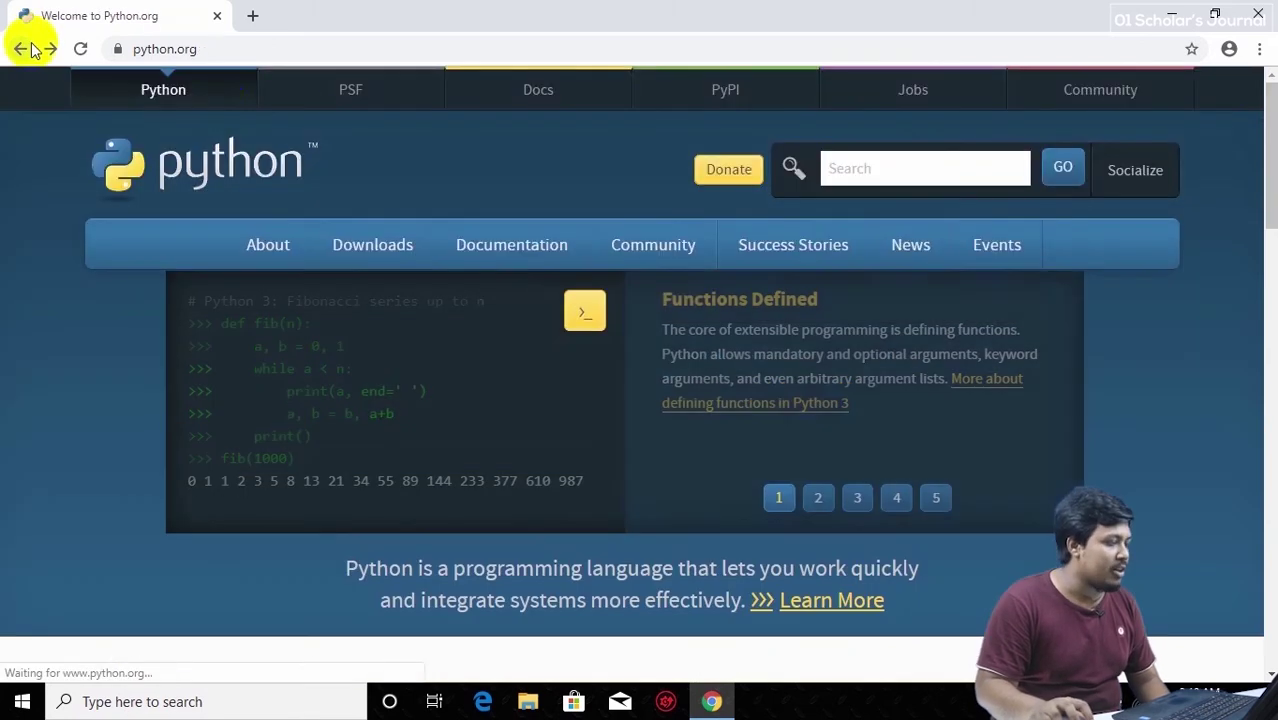
mouse_move(375, 247)
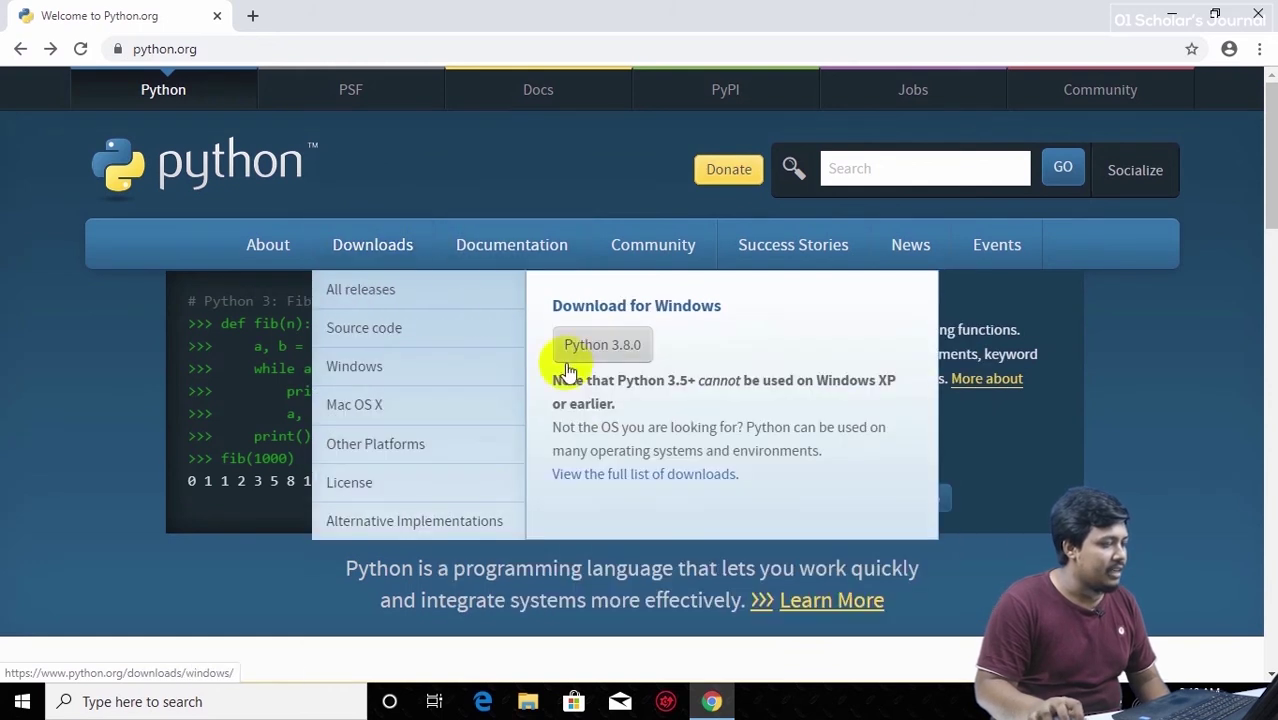
left_click(628, 356)
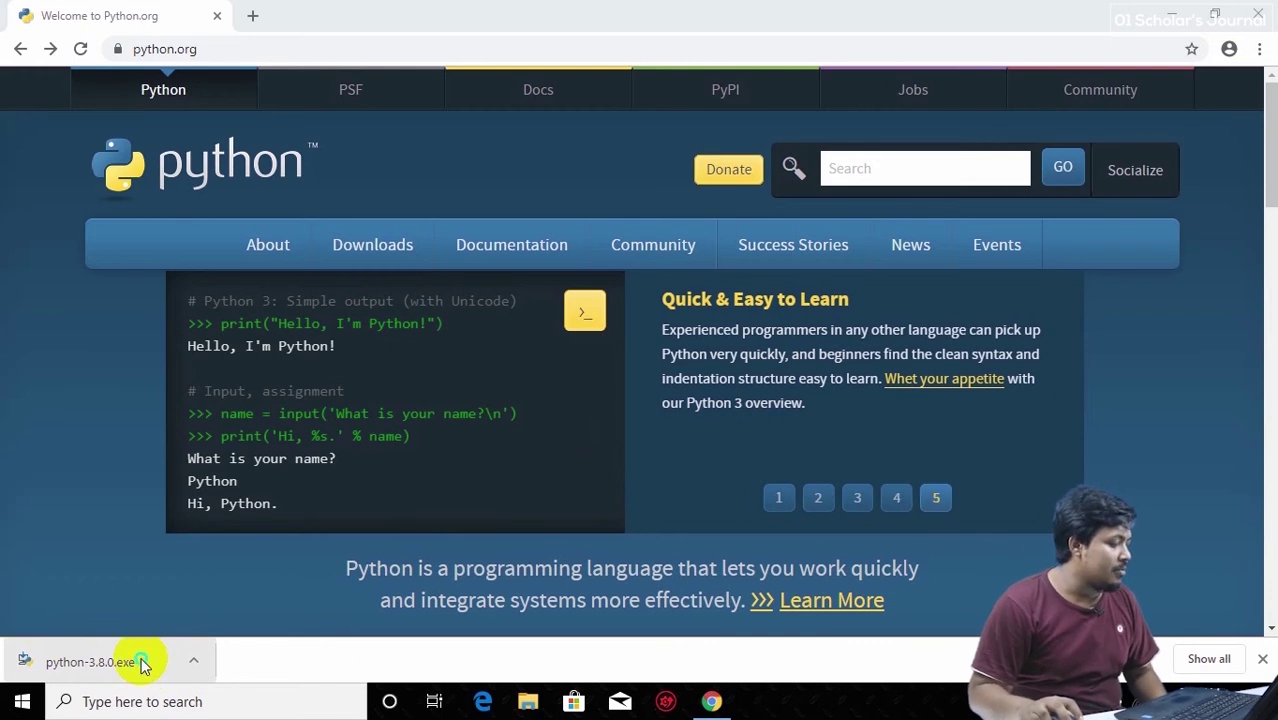
Show the downloaded installer in its folder and run python-3.8.0, allowing it past the SmartScreen prompt.
right_click(143, 662)
left_click(200, 611)
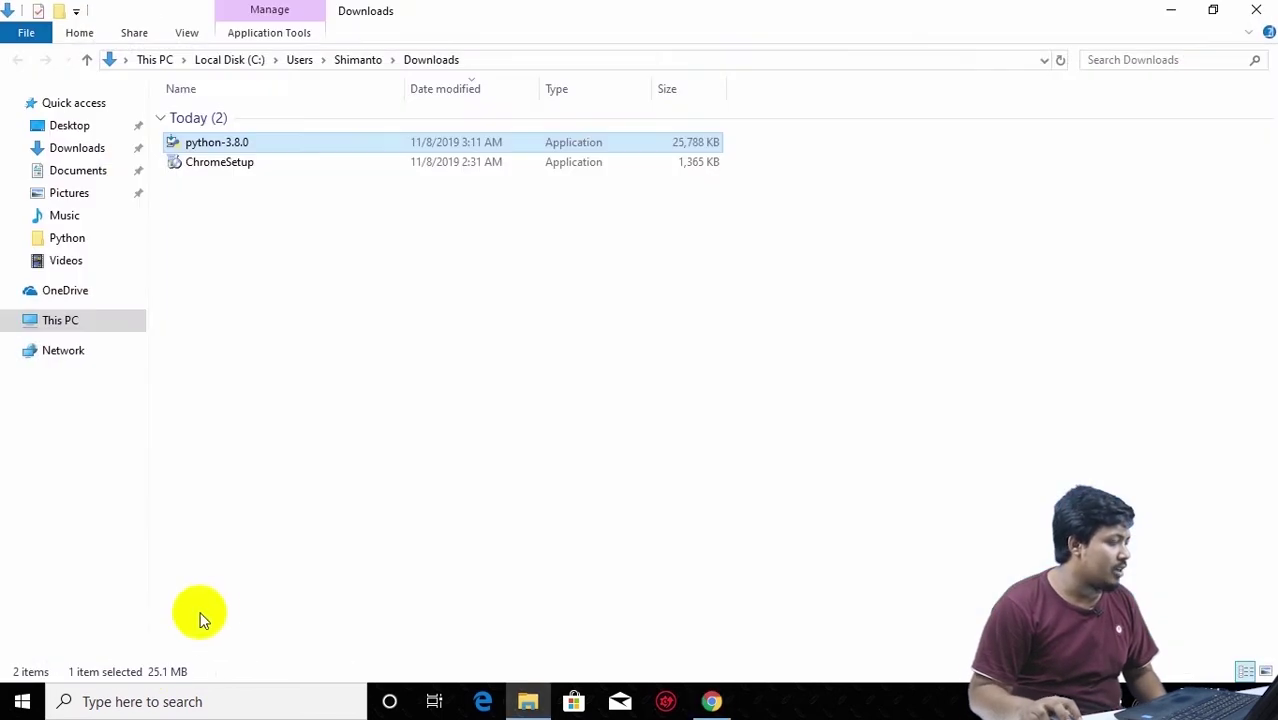
left_click(77, 147)
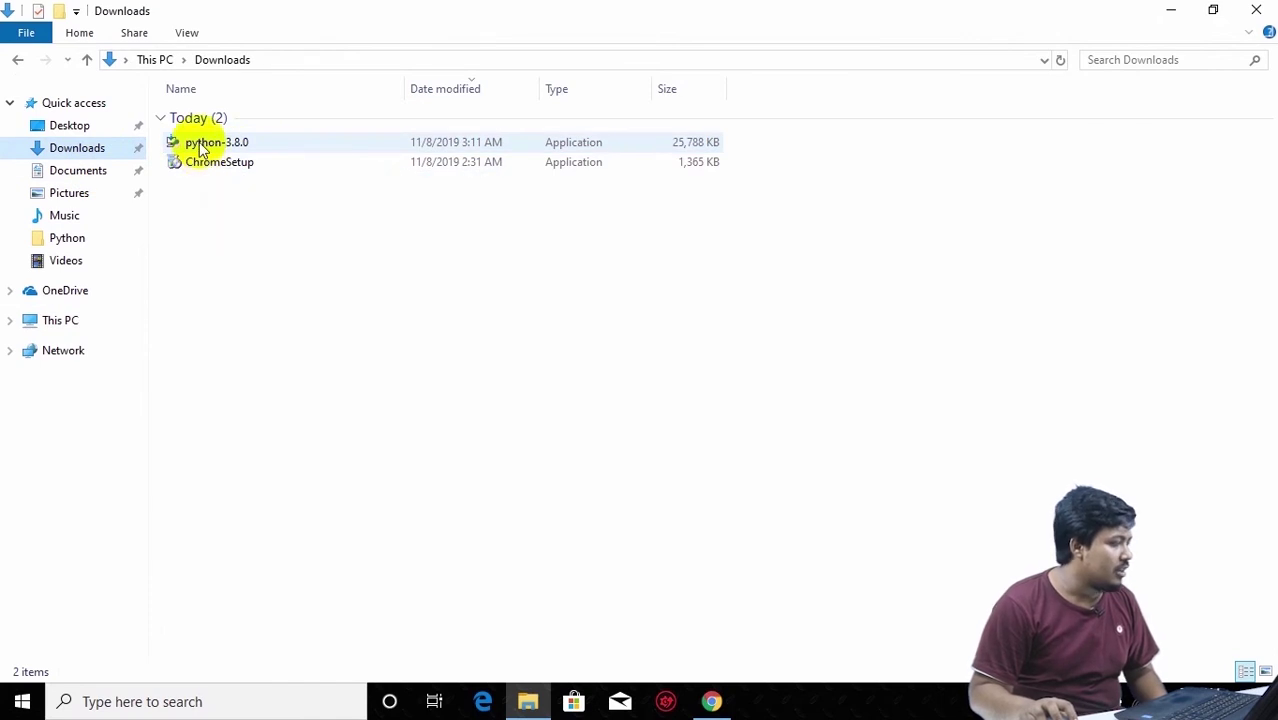
double_click(203, 146)
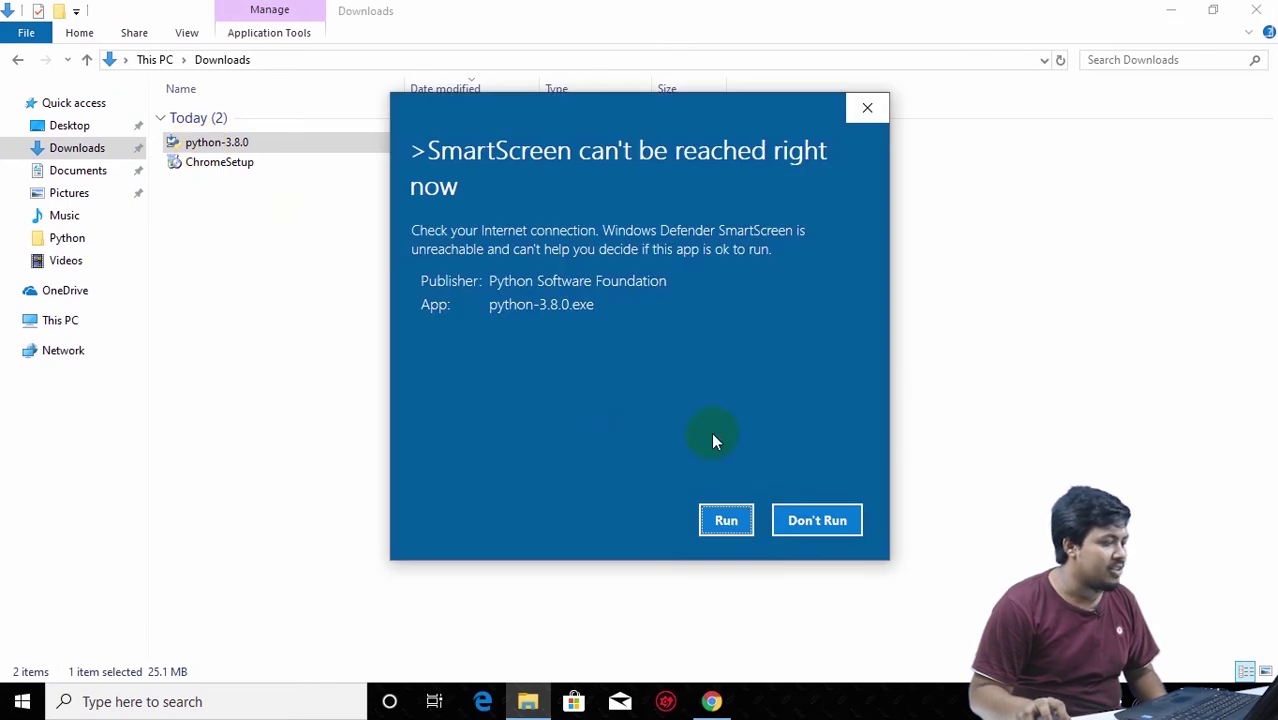
left_click(718, 524)
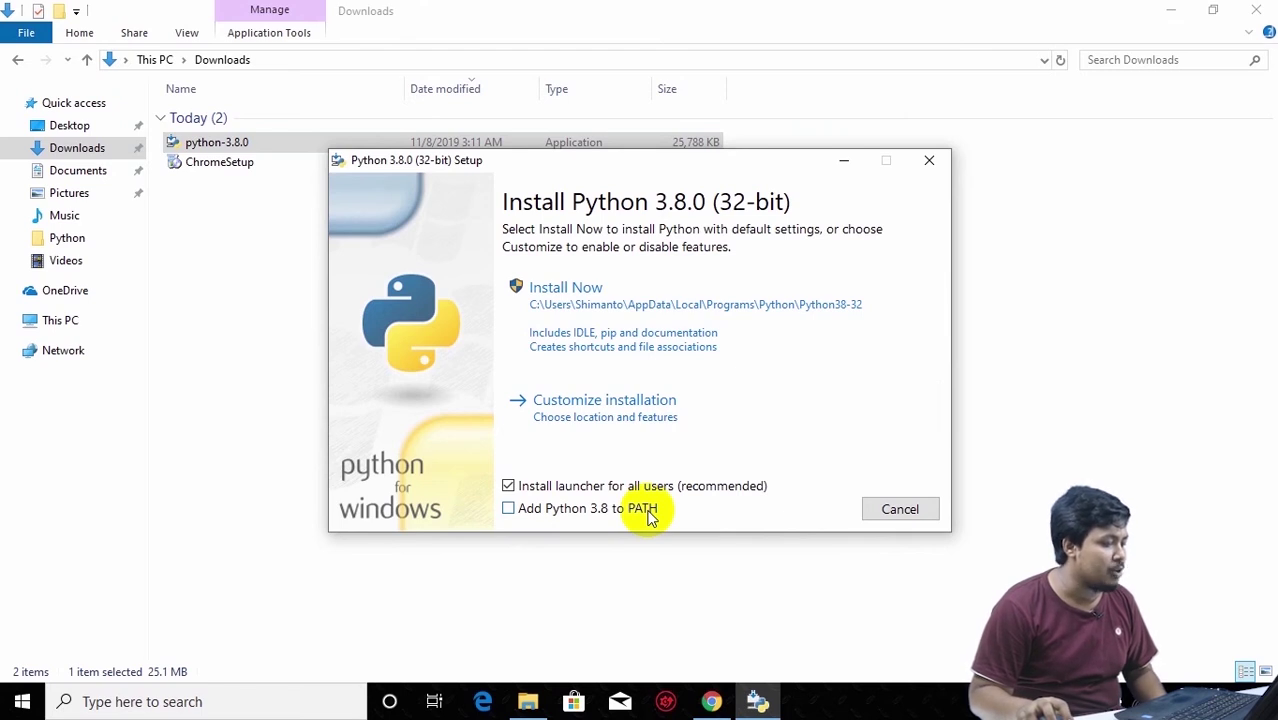
Enable adding Python 3.8 to PATH and choose the customized installation.
left_click(508, 509)
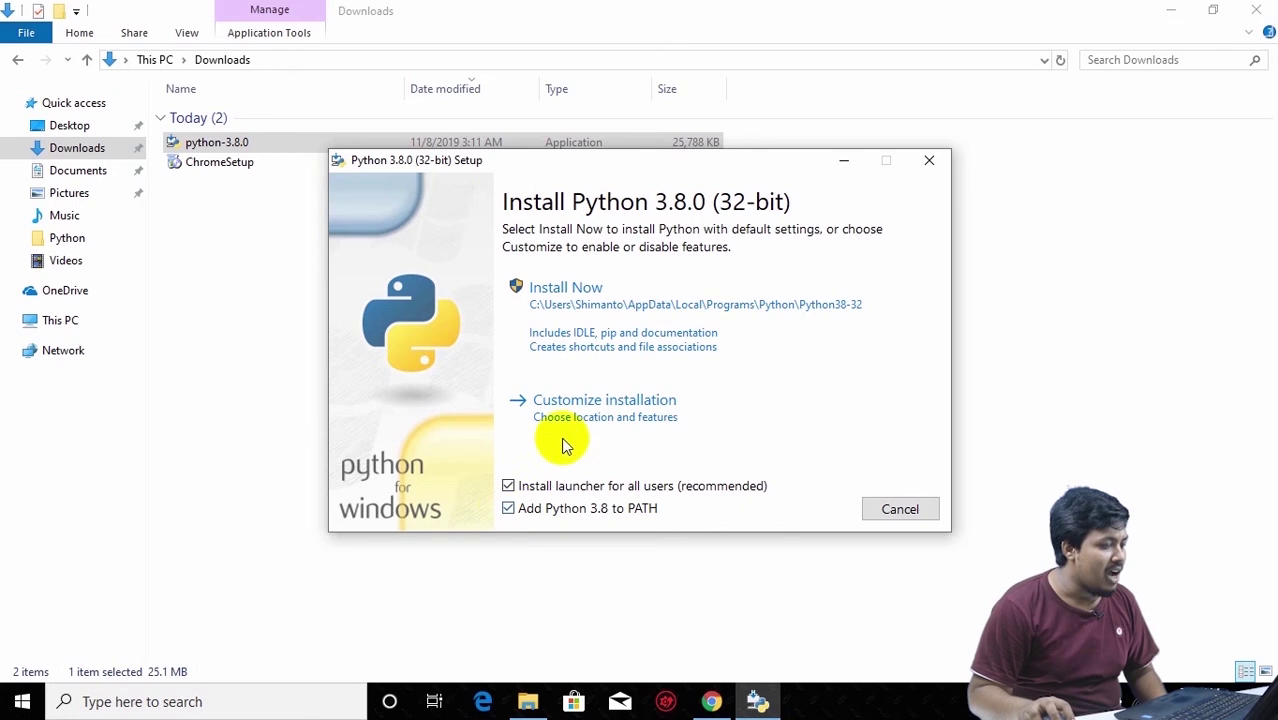
left_click(582, 410)
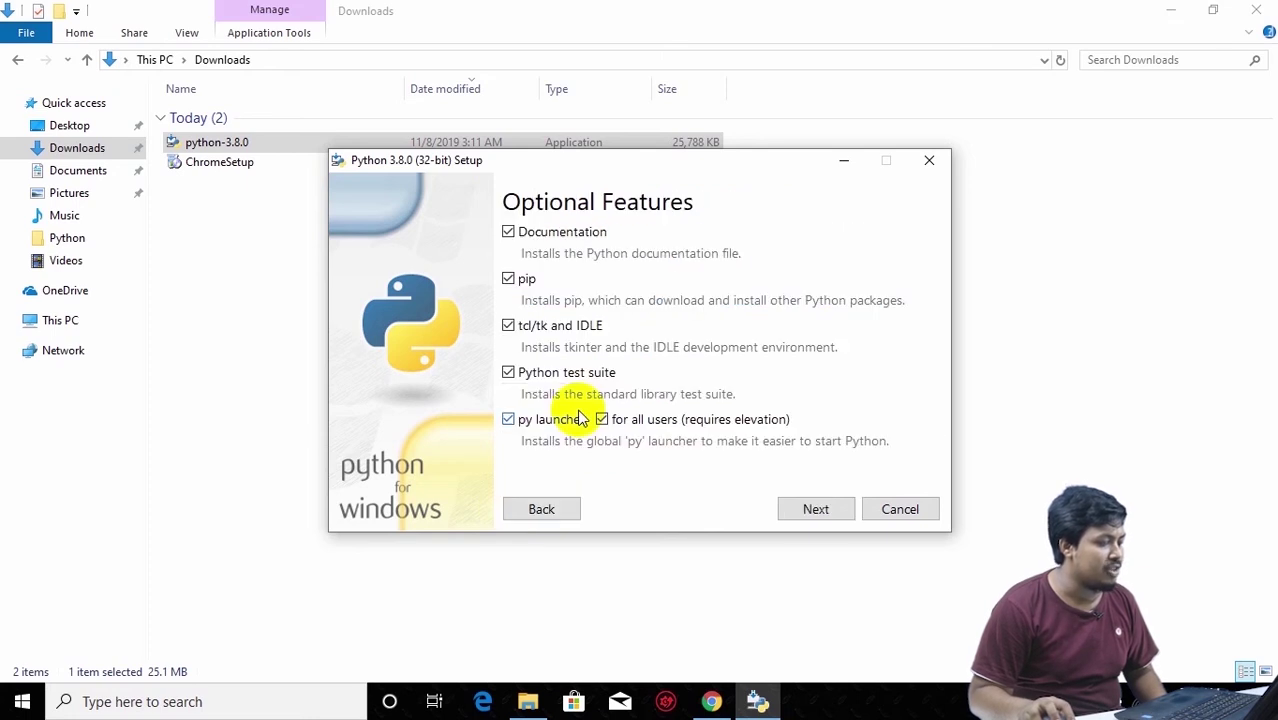
left_click(545, 510)
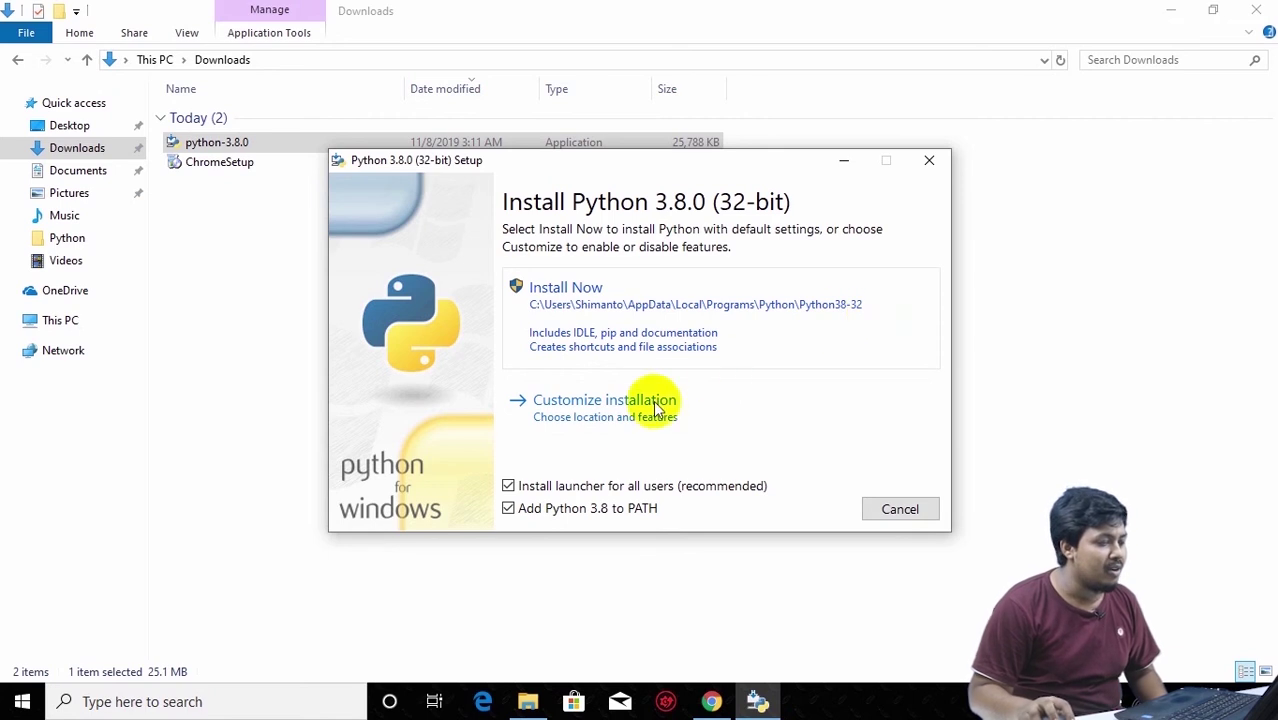
left_click(604, 422)
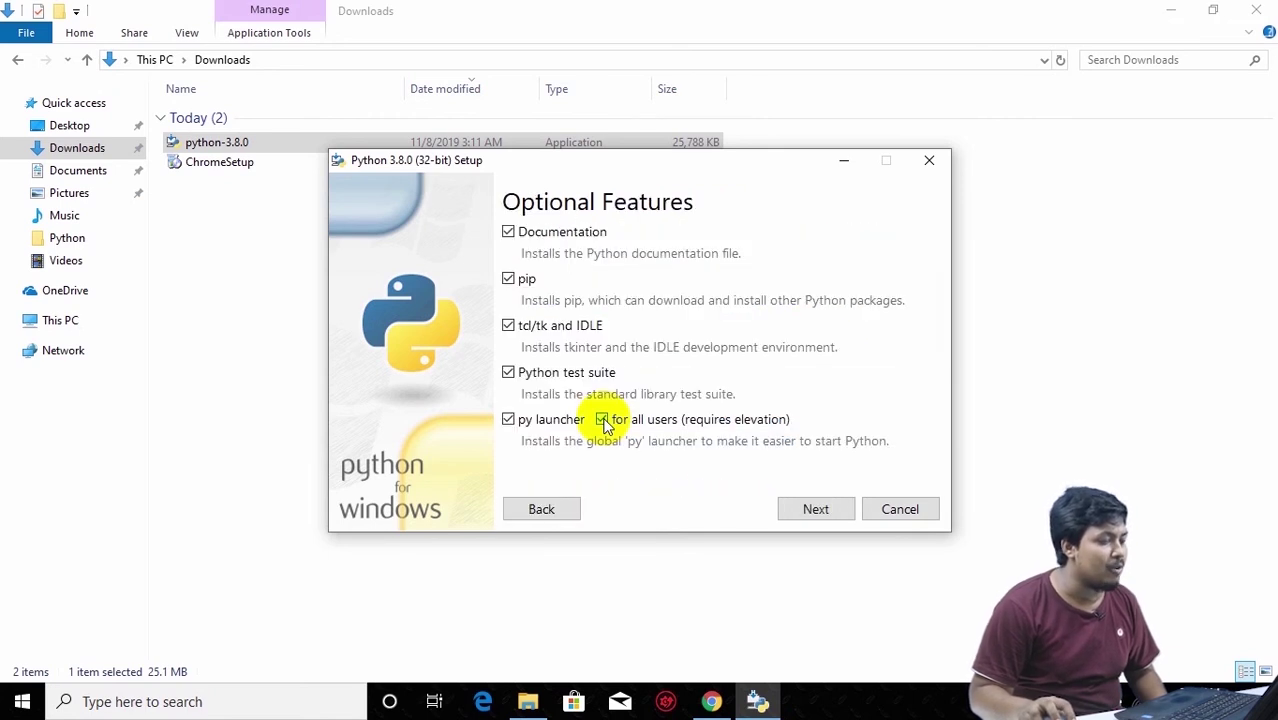
left_click(556, 511)
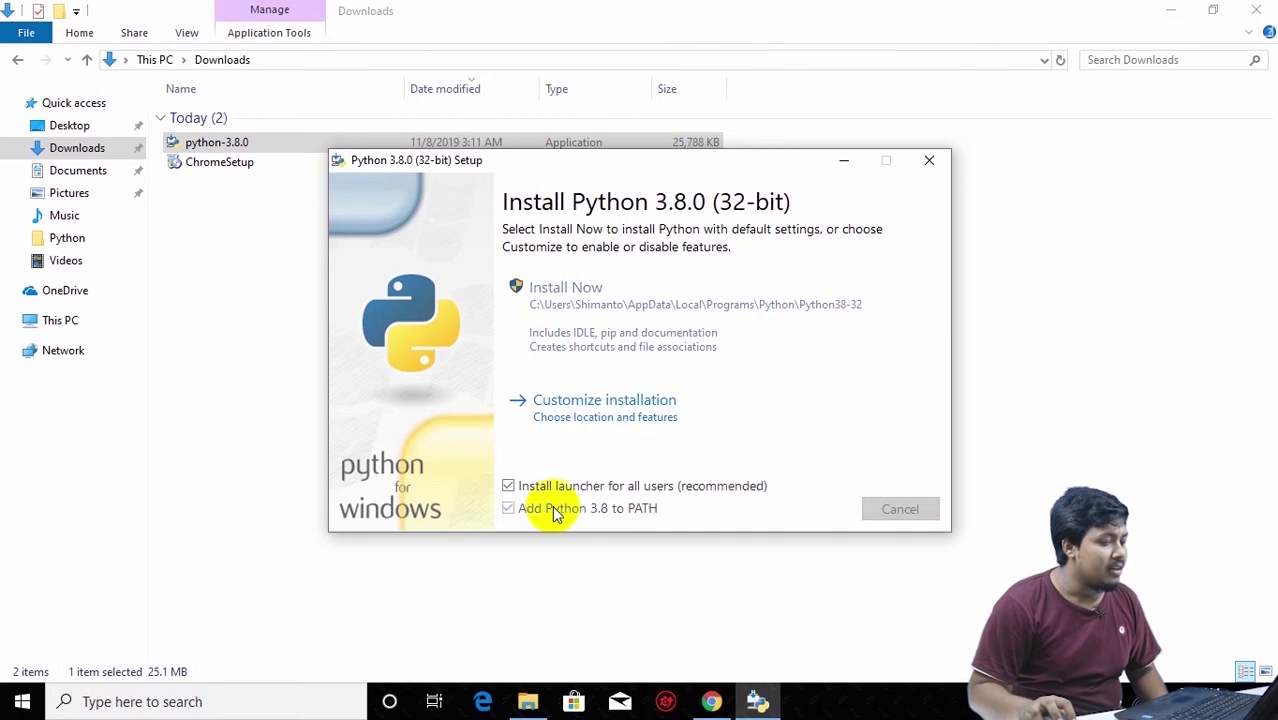
left_click(598, 411)
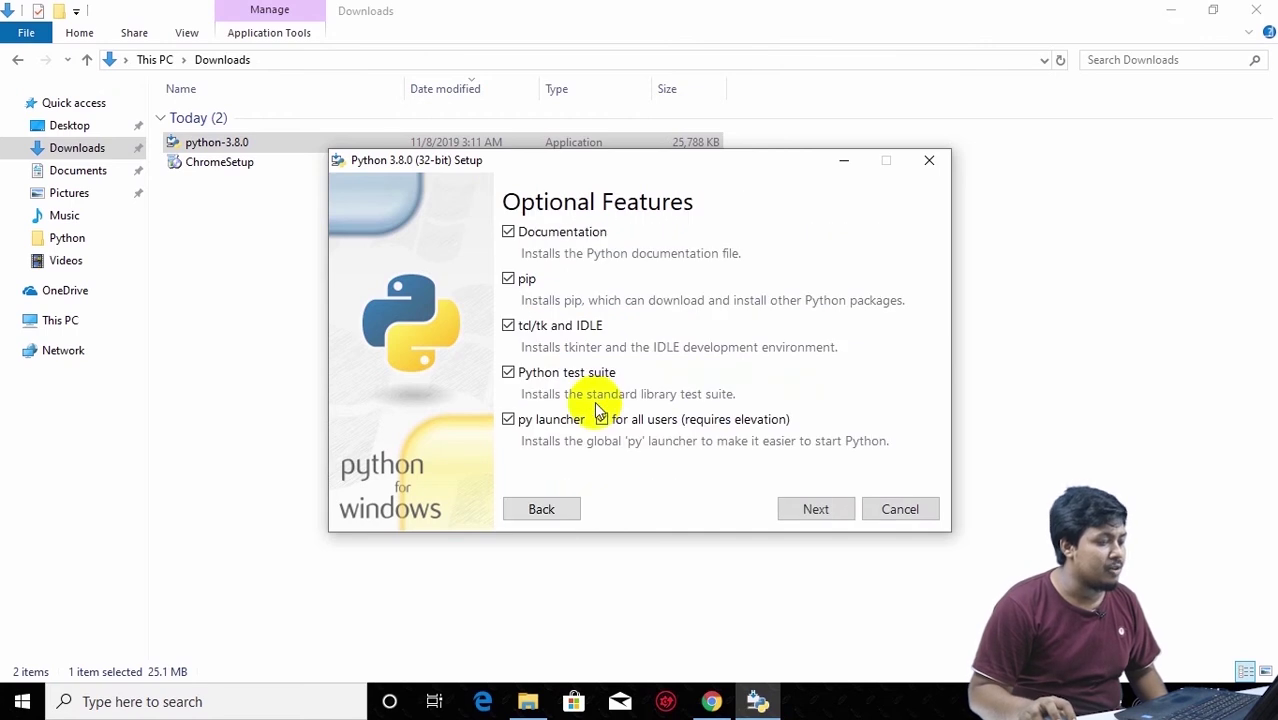
Proceed with all optional features selected and switch Install for all users on and off again in the advanced options.
left_click(808, 513)
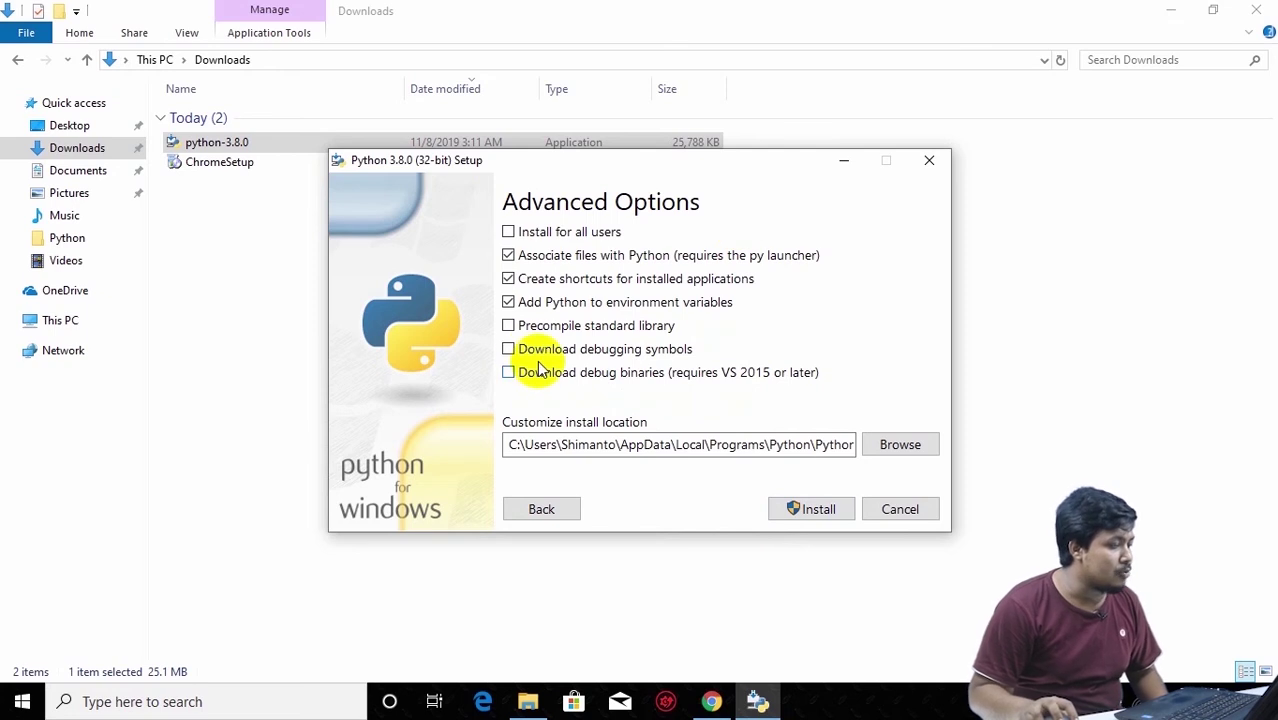
left_click(509, 234)
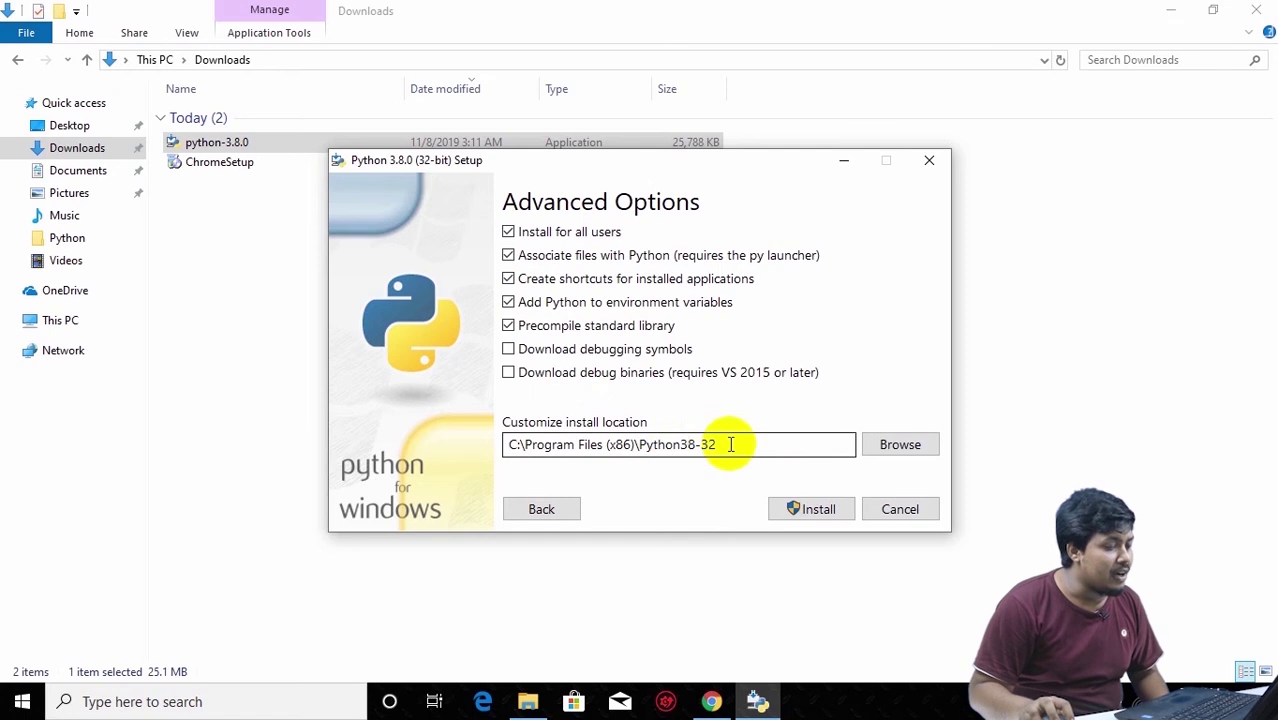
left_click_drag(730, 443, 520, 430)
left_click(508, 231)
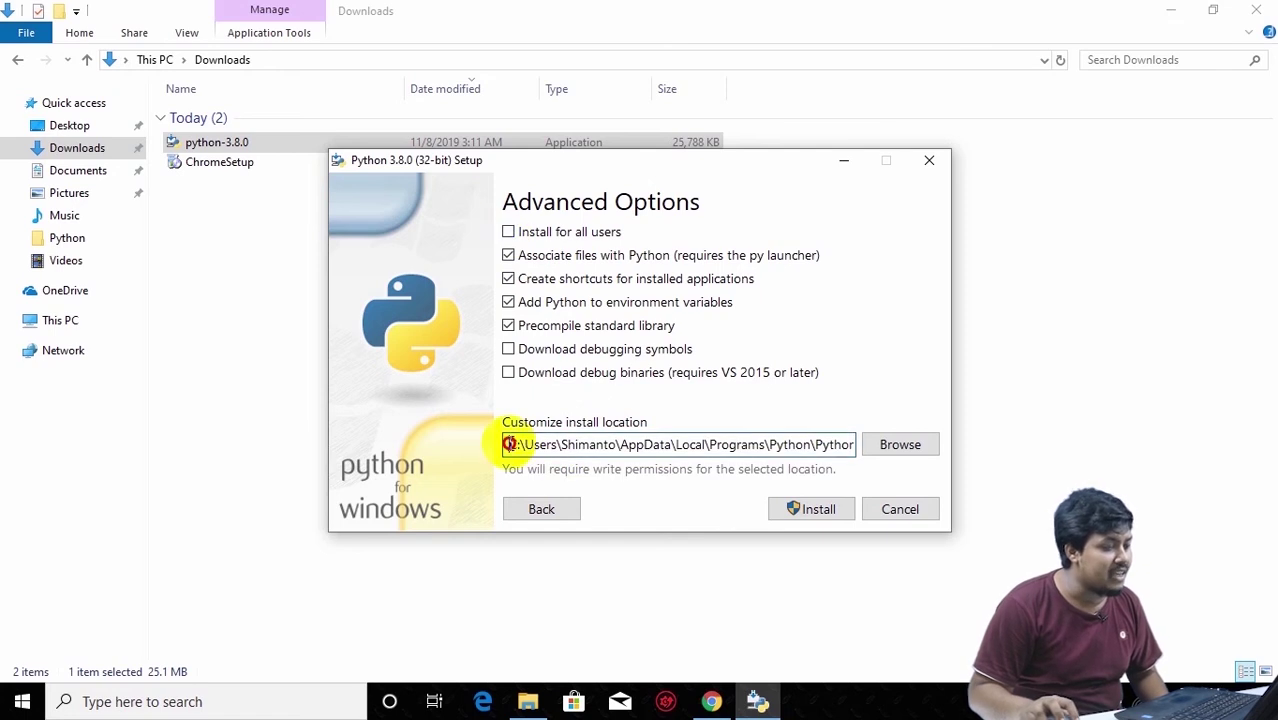
Enable Install for all users and install Python to C:\Program Files (x86)\Python38-32.
double_click(605, 453)
mouse_move(605, 453)
left_mouse_down()
mouse_move(878, 453)
mouse_move(870, 442)
left_mouse_up()
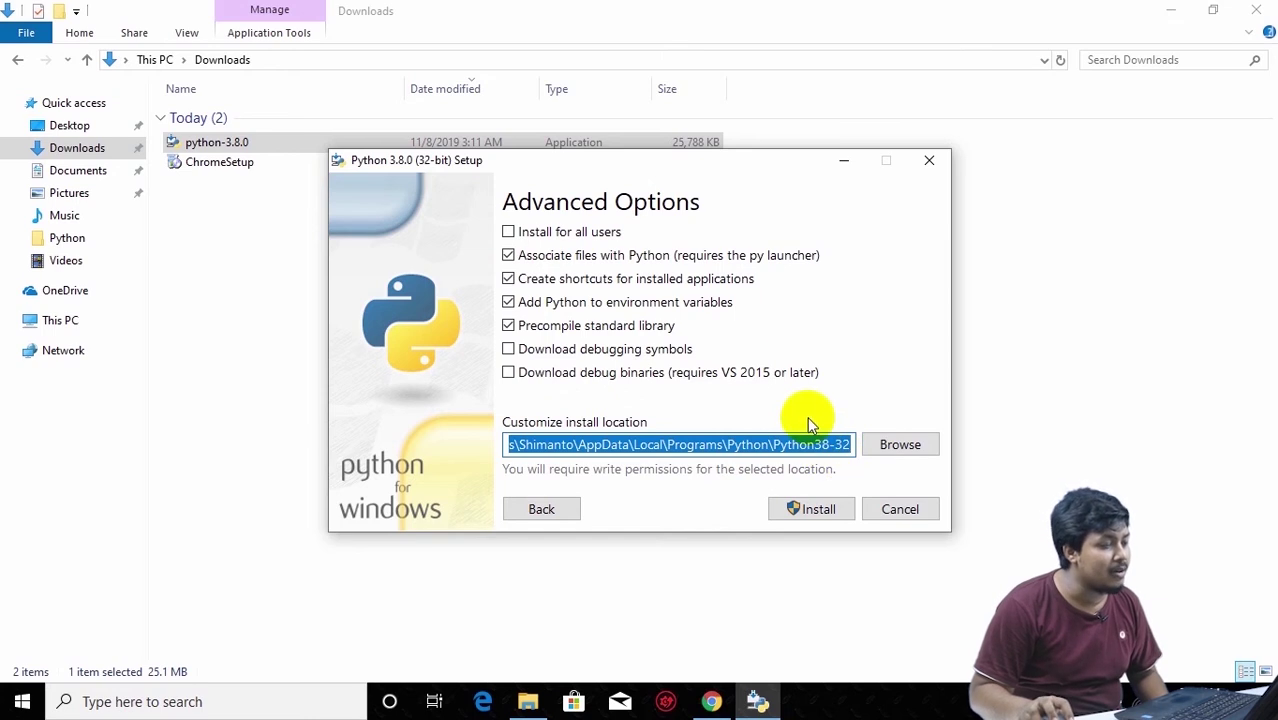
left_click(508, 233)
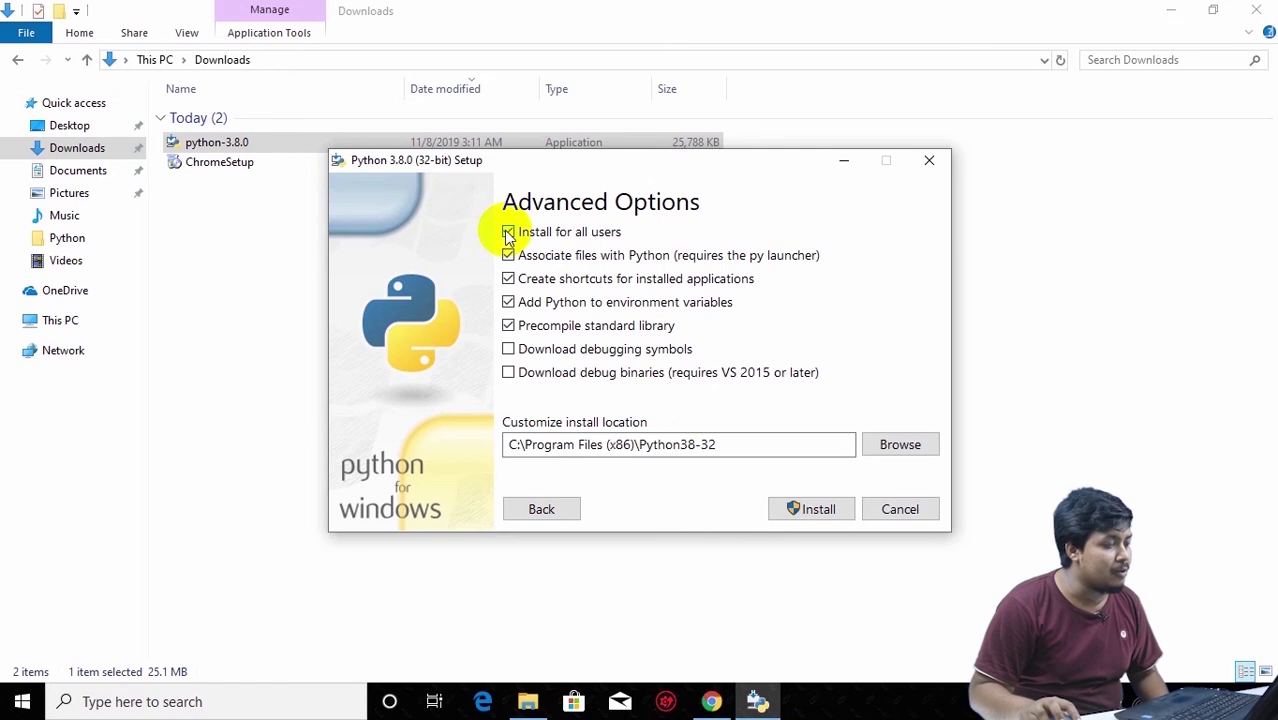
left_click(737, 446)
left_click_drag(737, 446, 495, 436)
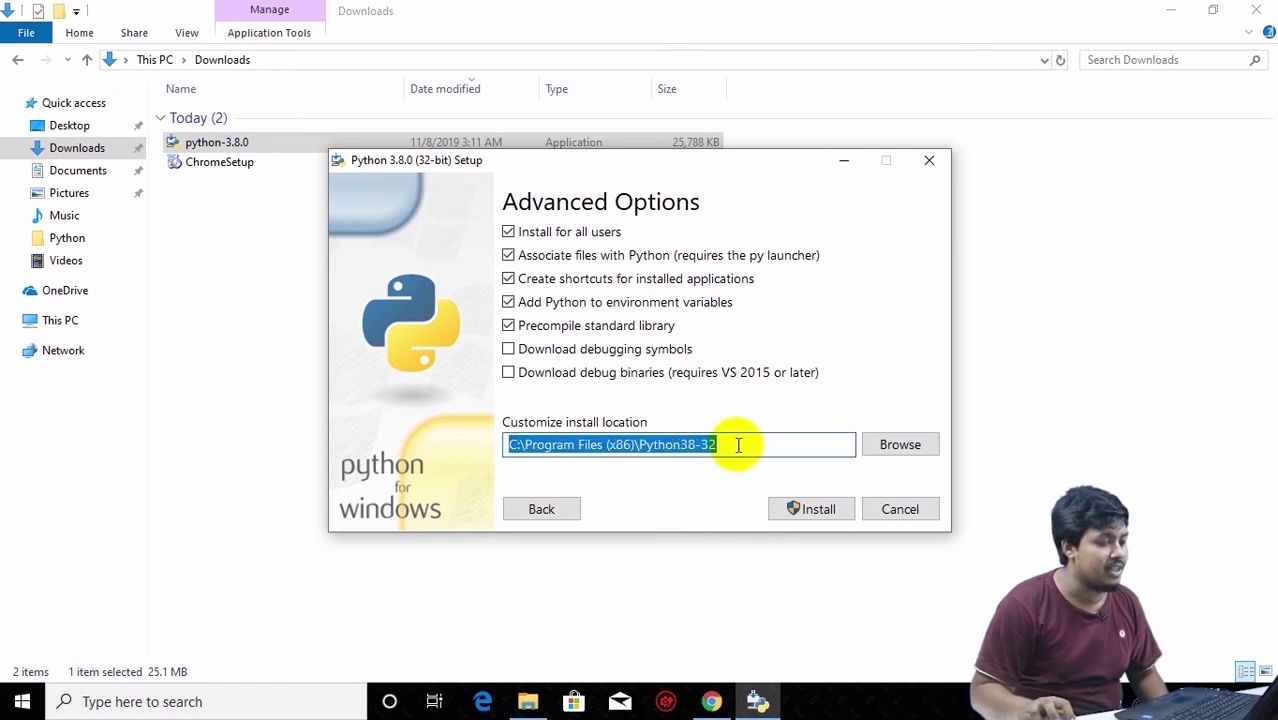
left_click(815, 514)
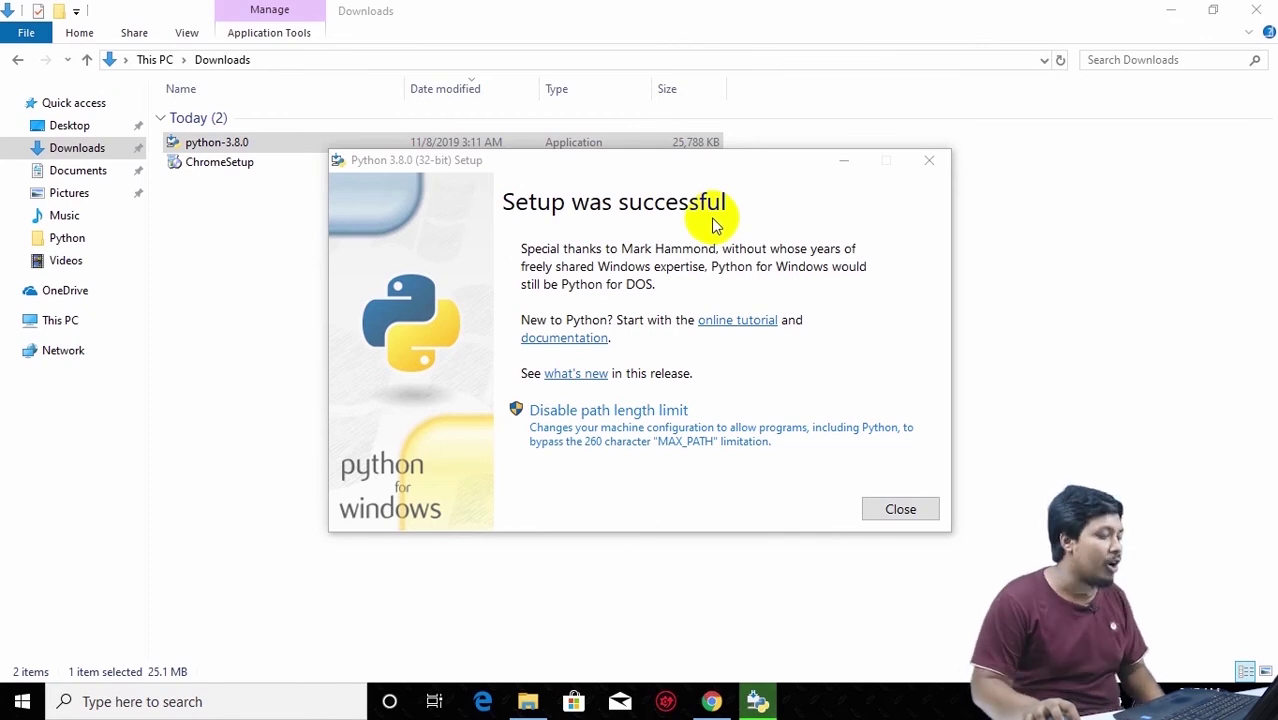
Close the finished Python setup and the Downloads folder, and minimize the browser to reach the desktop.
left_click(900, 510)
left_click(1255, 12)
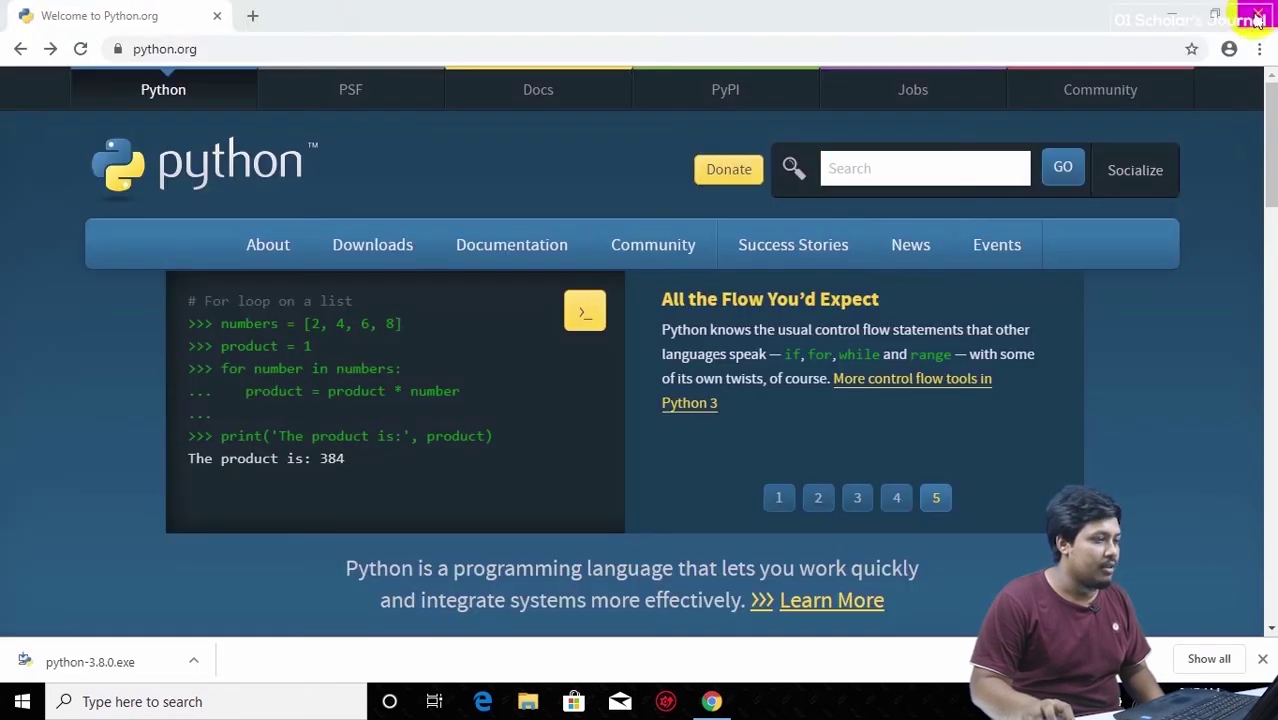
left_click(1174, 14)
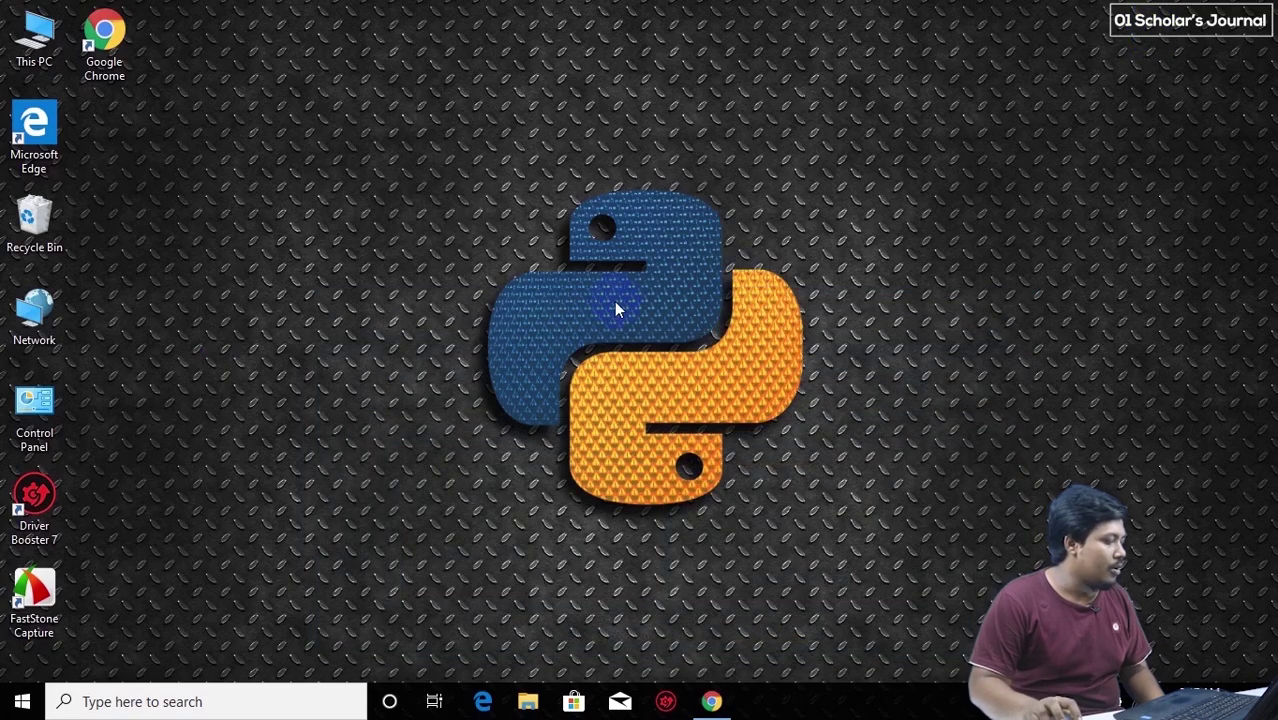
Open a maximized Command Prompt and run python to check the installation.
left_click(157, 702)
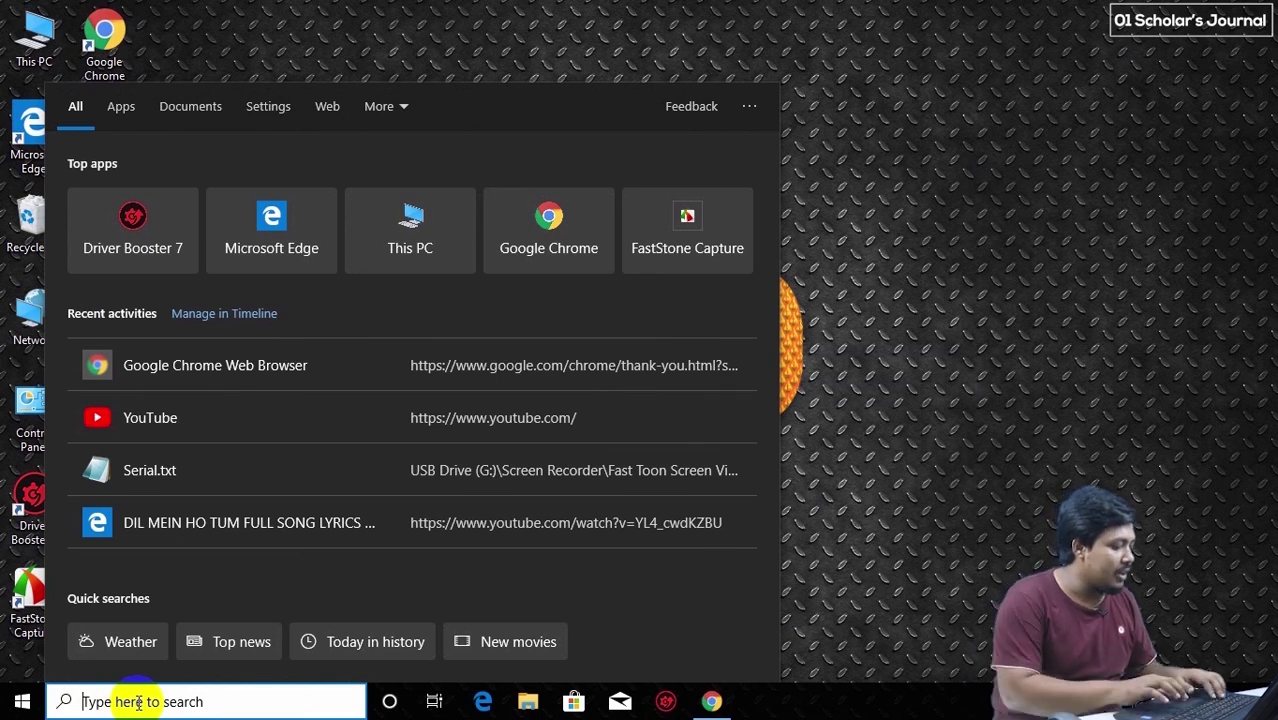
type("cmd")
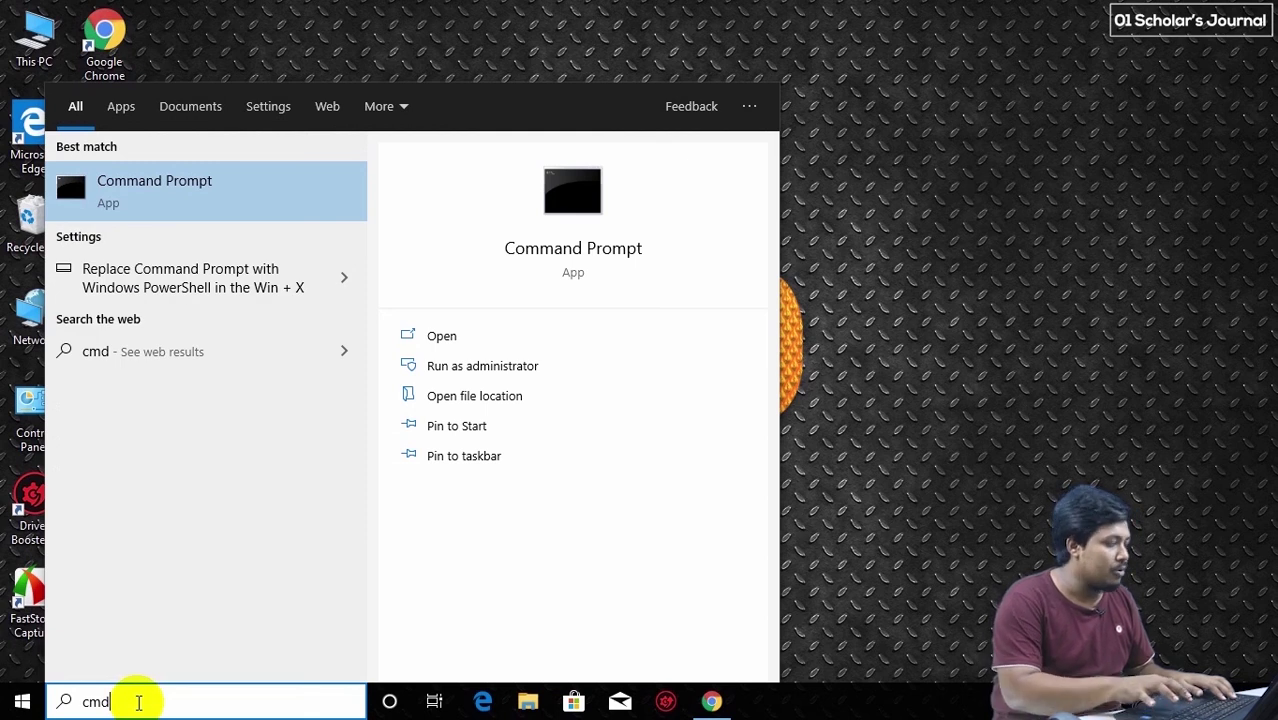
left_click(88, 205)
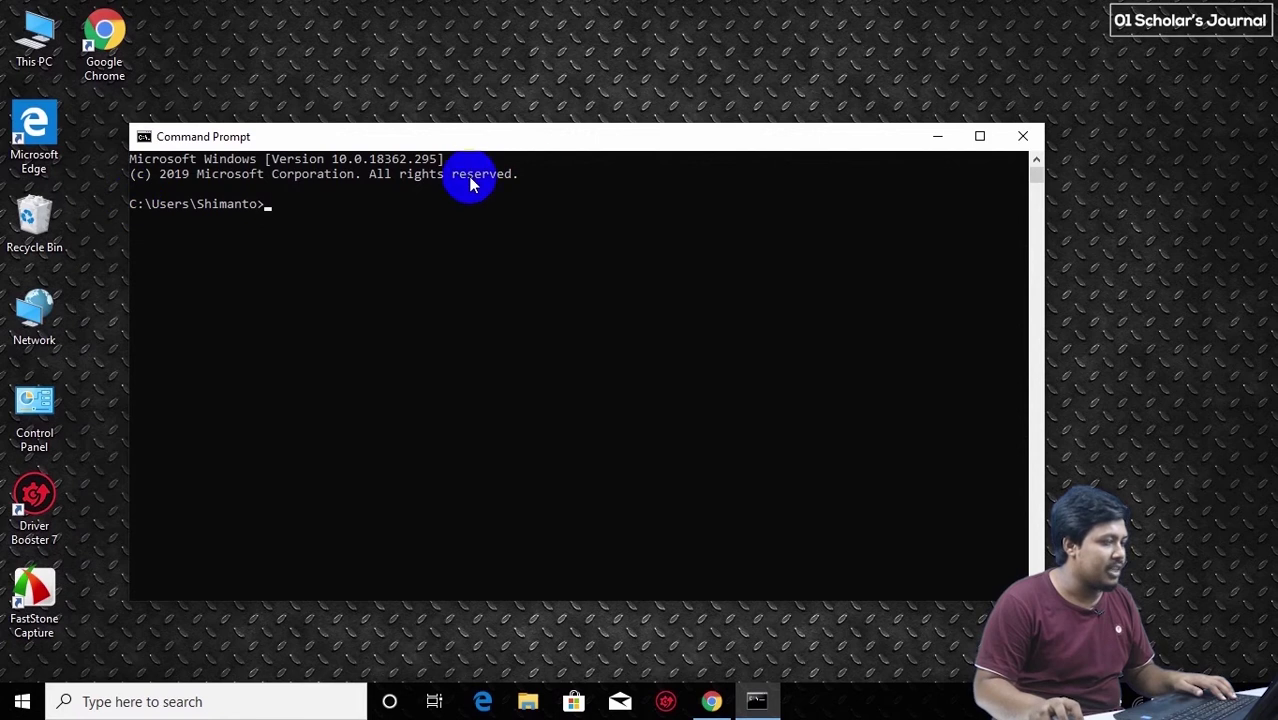
left_click(980, 136)
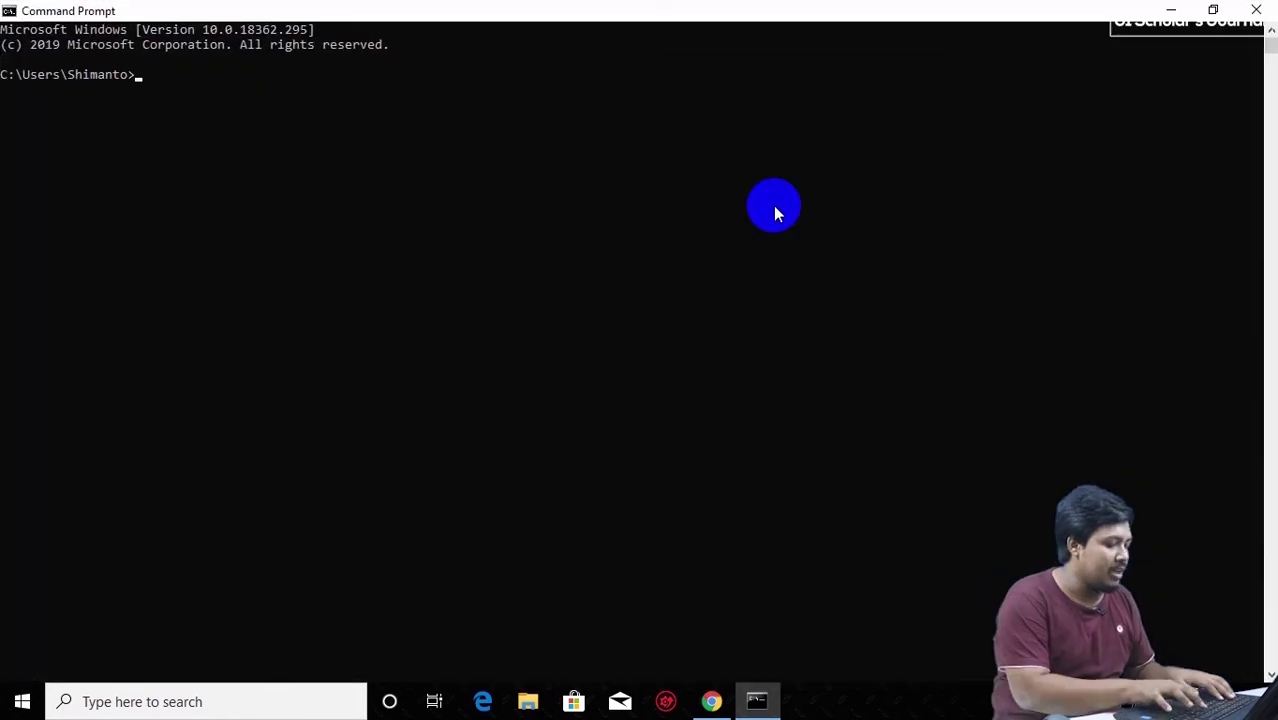
type("python")
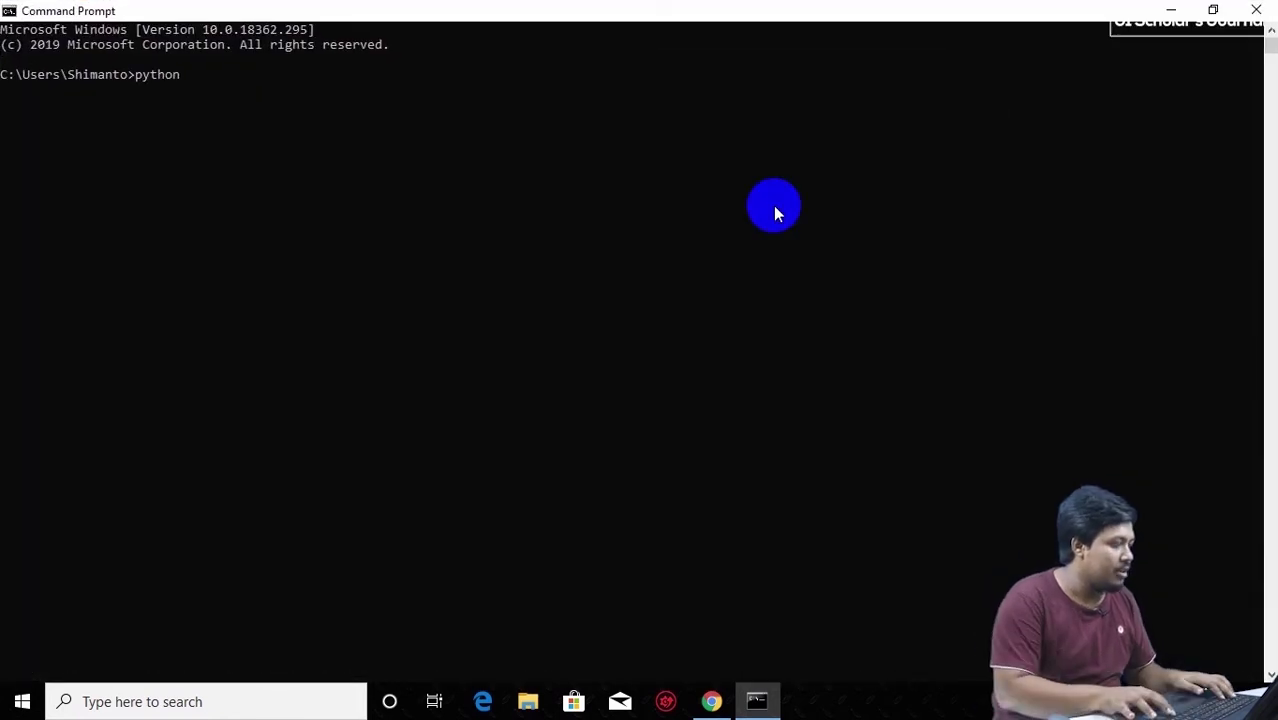
key("Return")
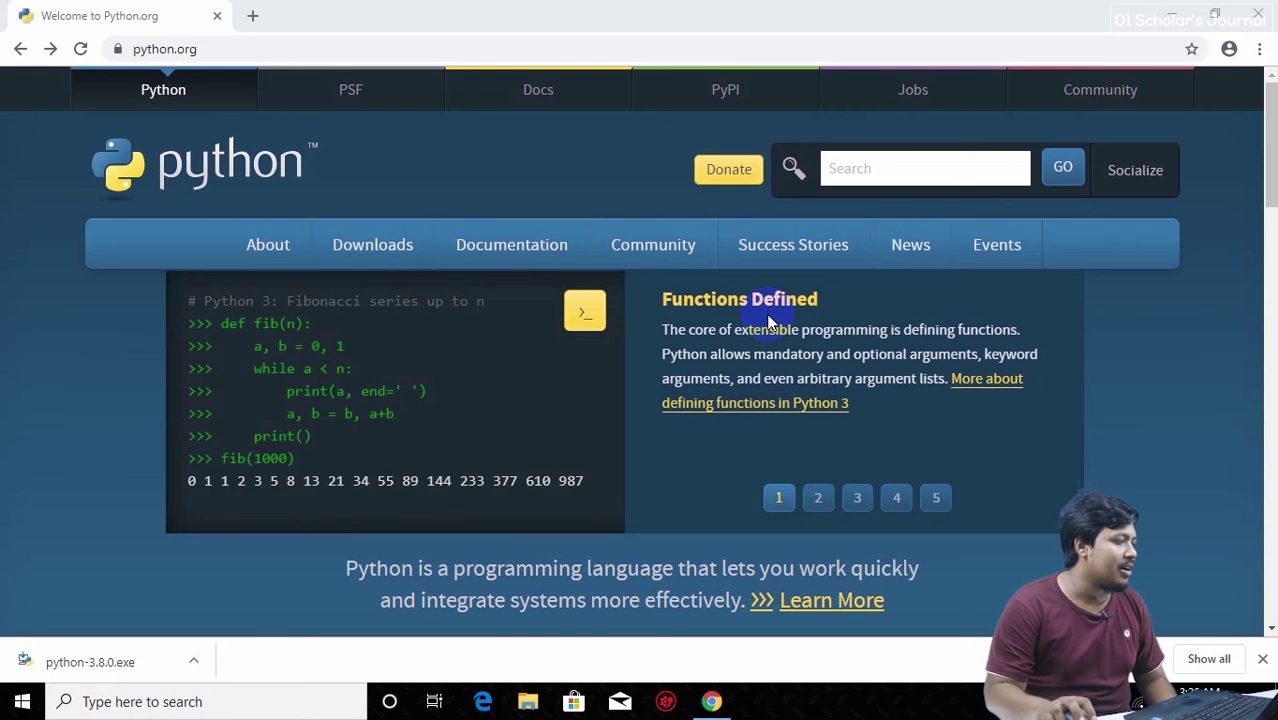
Search the web for vscode in a new browser tab and download the stable Windows build from code.visualstudio.com.
left_click(252, 17)
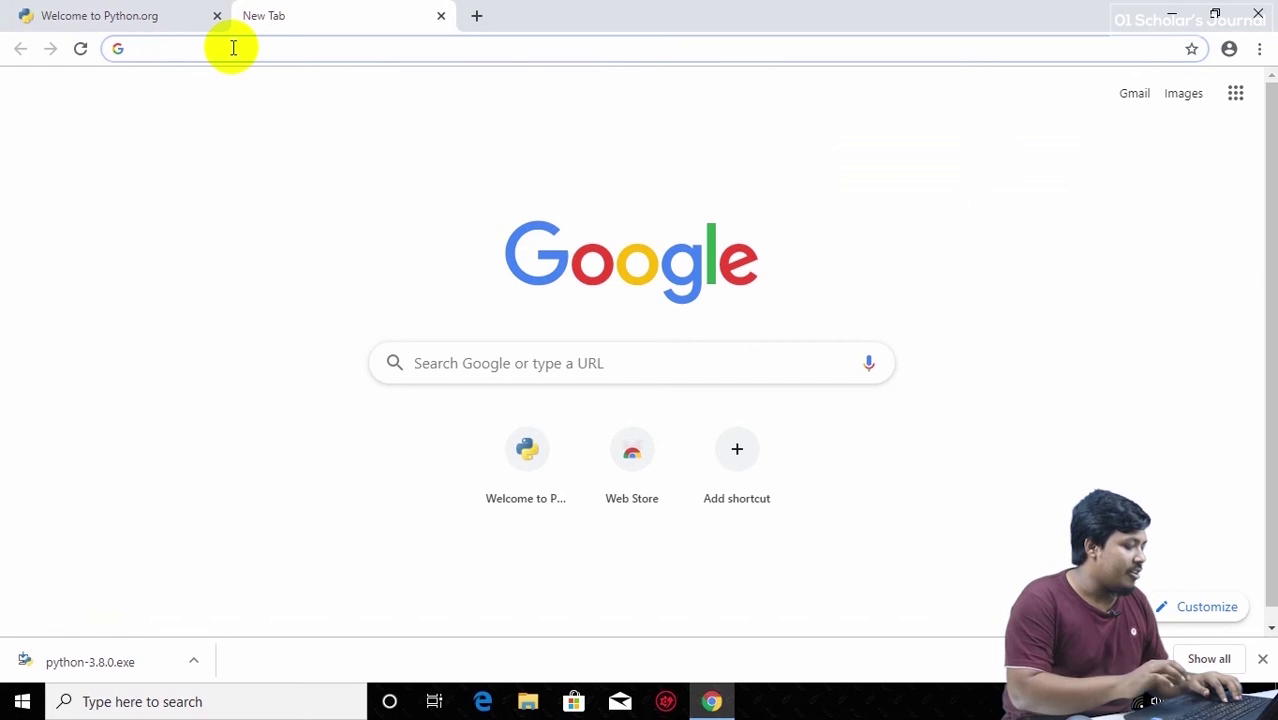
type("vscod")
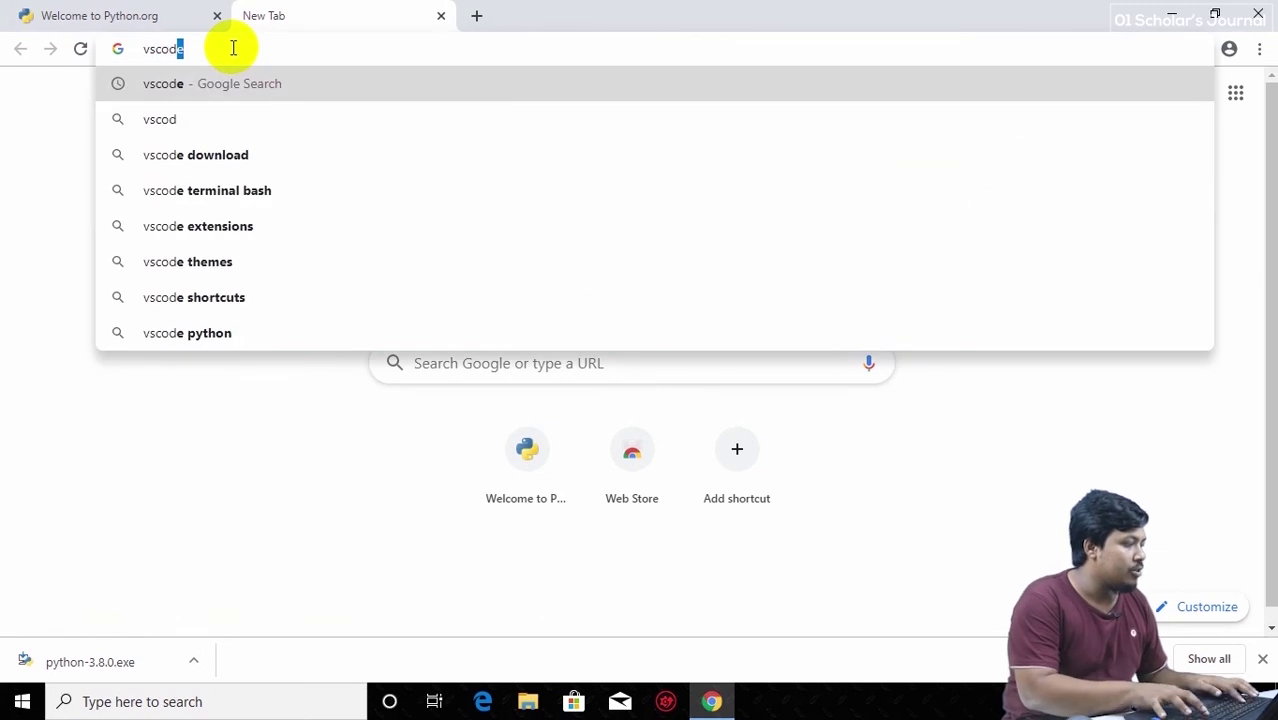
key("Return")
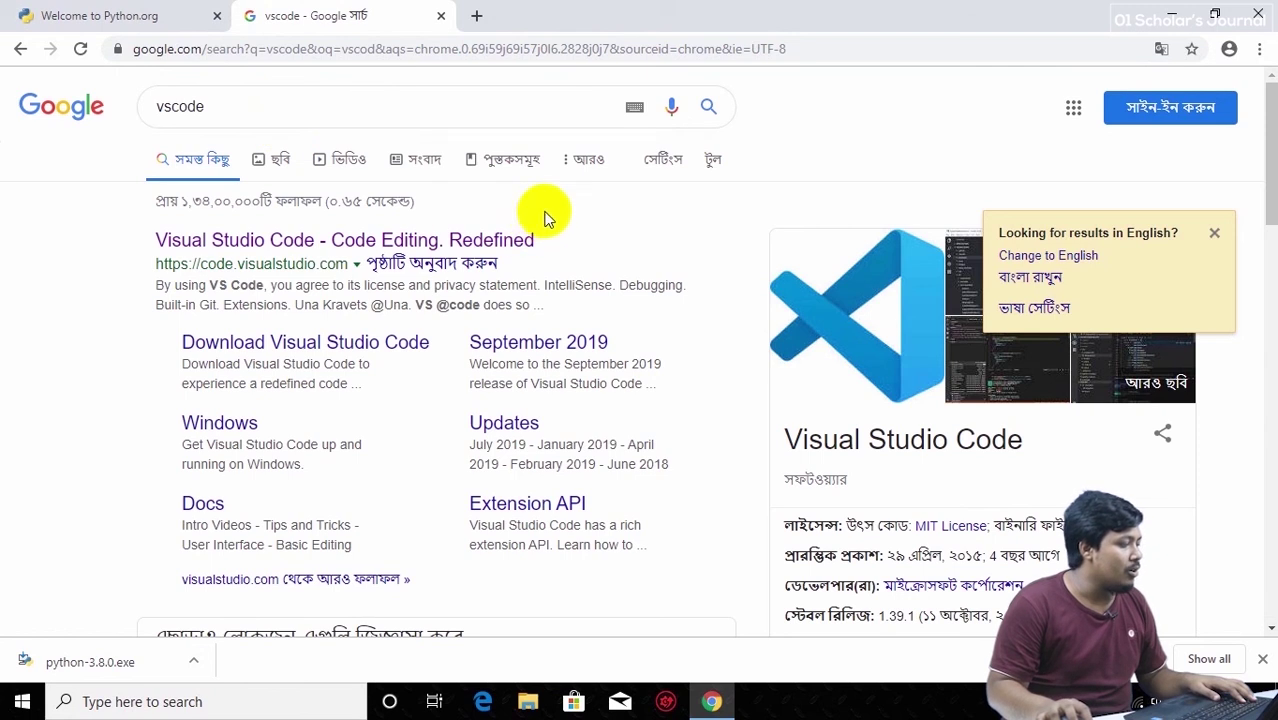
left_click(443, 250)
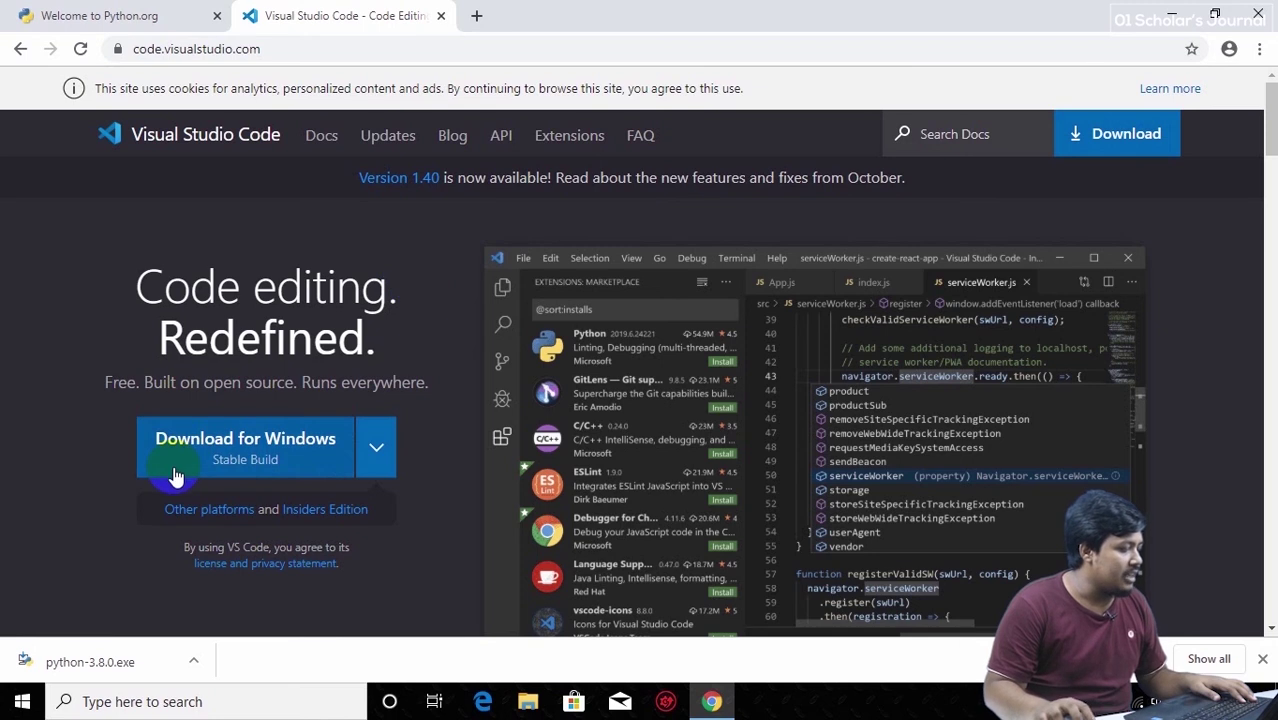
scroll(175, 476, "down", 2)
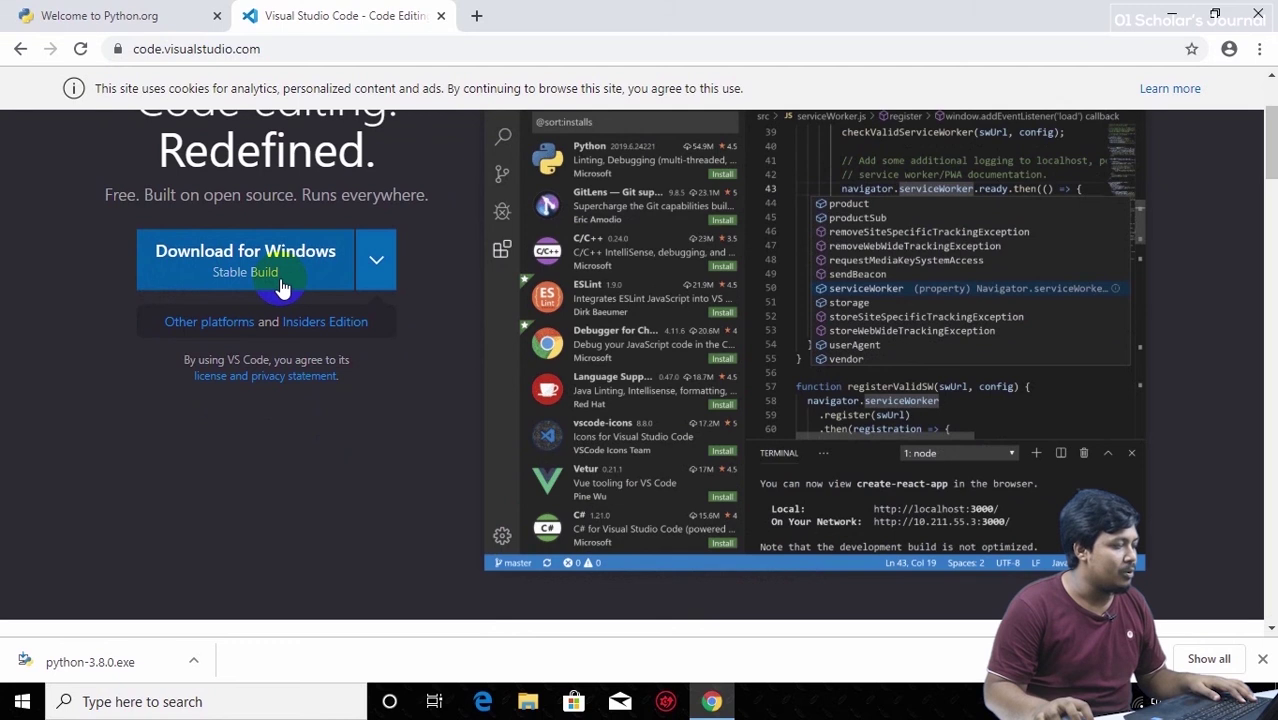
left_click(218, 276)
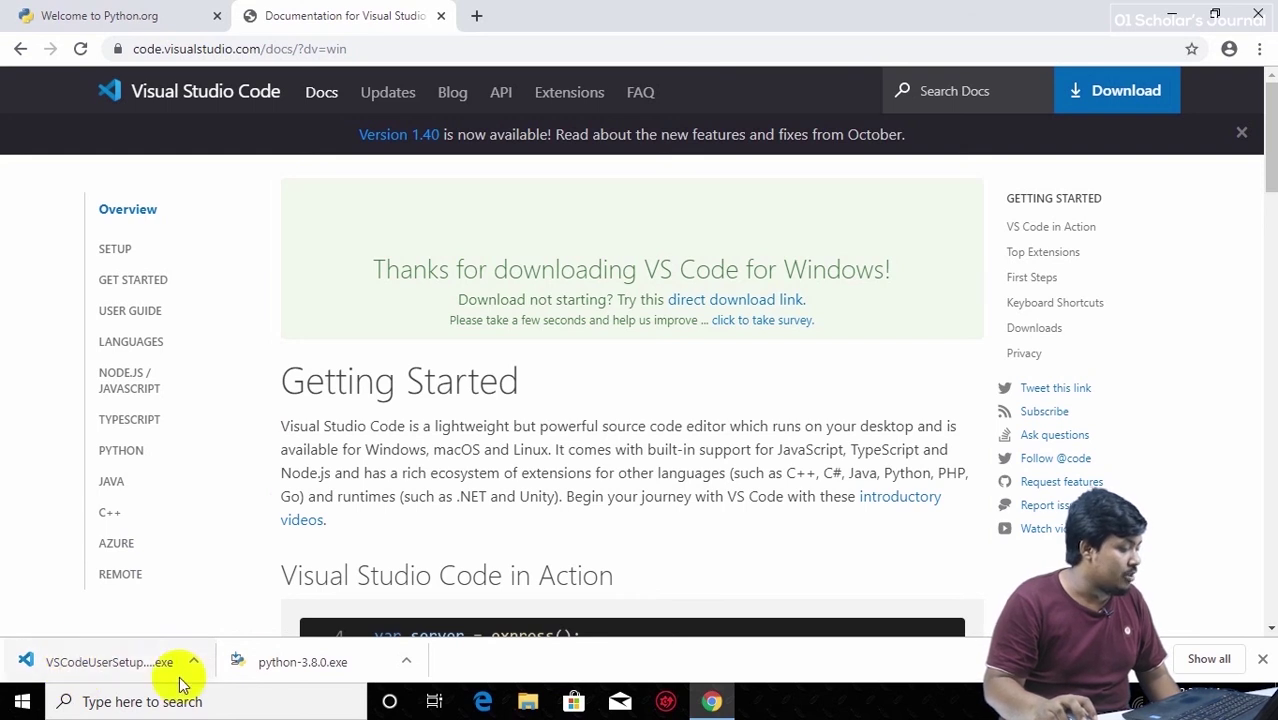
Show the downloaded installer in its folder, run VSCodeUserSetup-x64-1.40.0 and accept the license agreement.
right_click(125, 661)
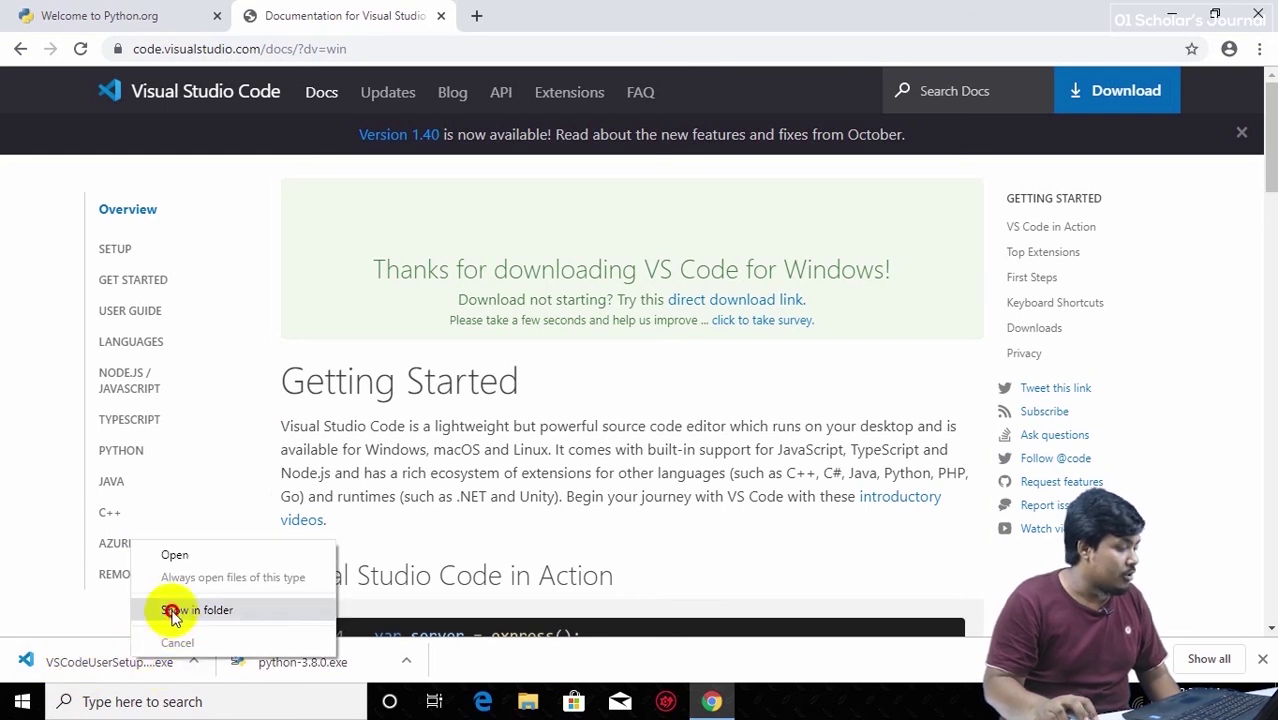
left_click(190, 610)
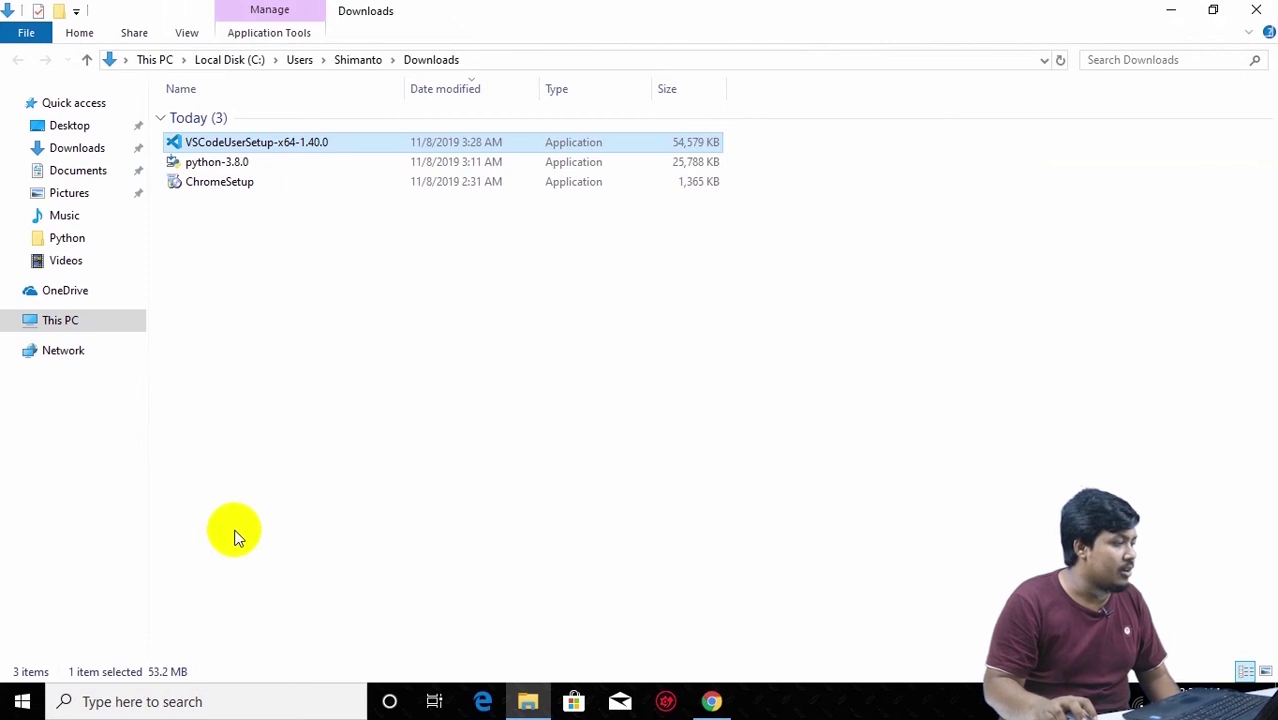
double_click(277, 148)
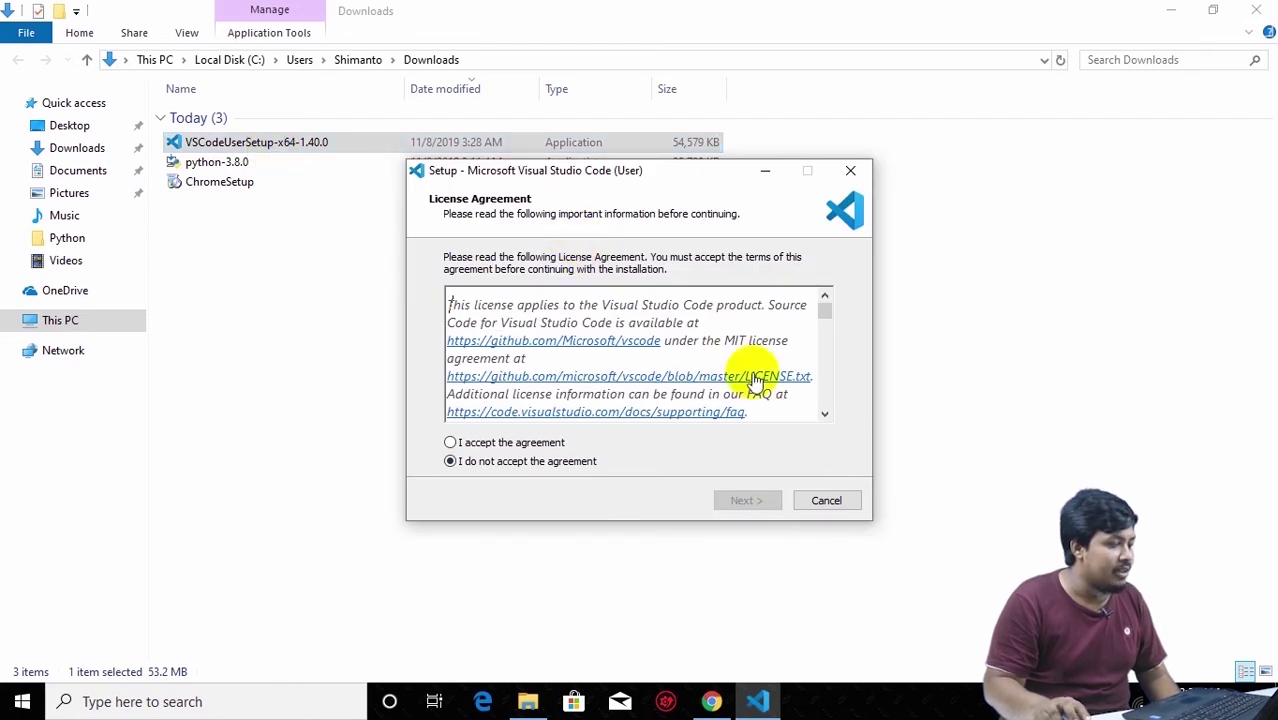
scroll(757, 385, "down", 3)
scroll(757, 390, "up", 3)
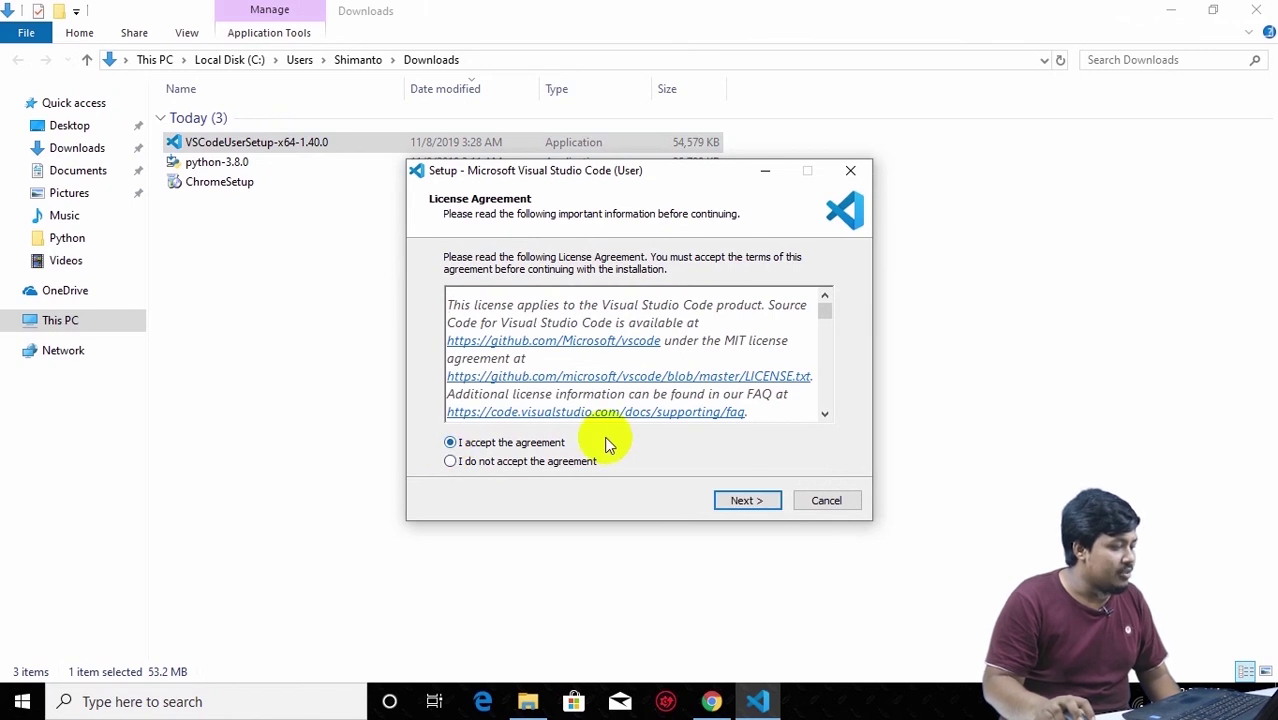
left_click(744, 500)
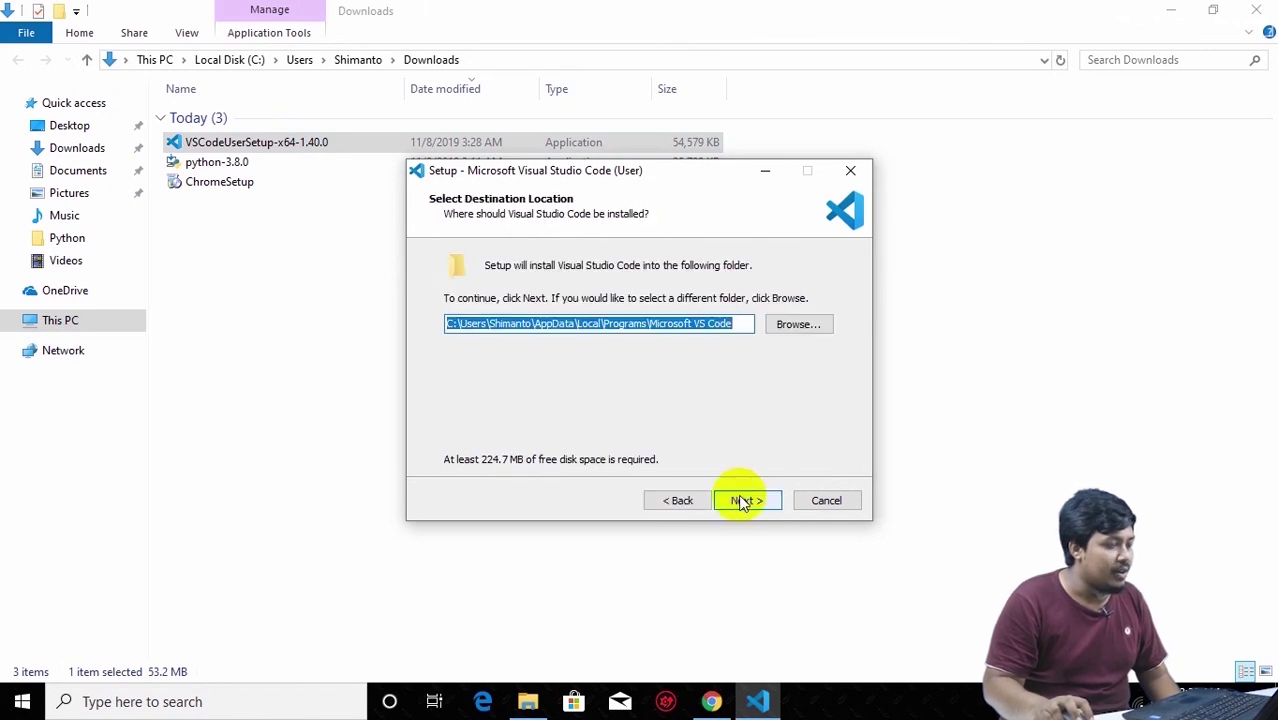
Install Visual Studio Code in the default folders with a desktop icon and Add to PATH, finishing setup without launching it.
left_click(745, 502)
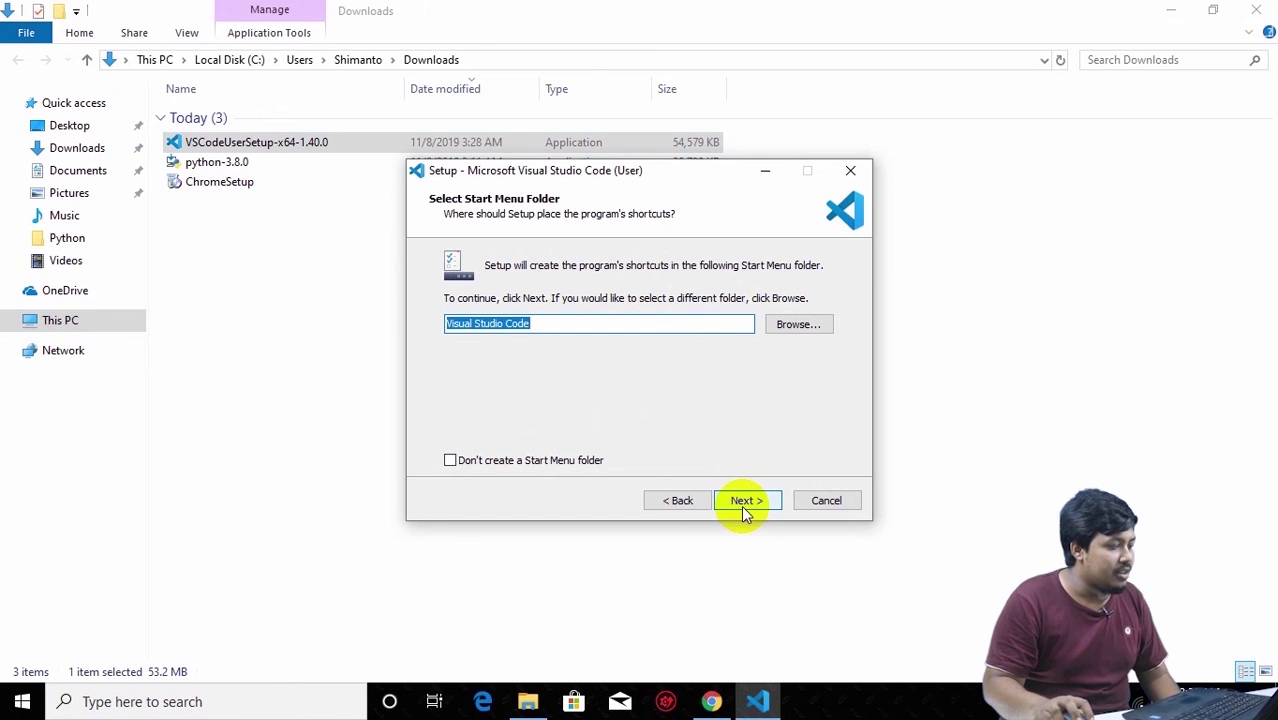
left_click(756, 502)
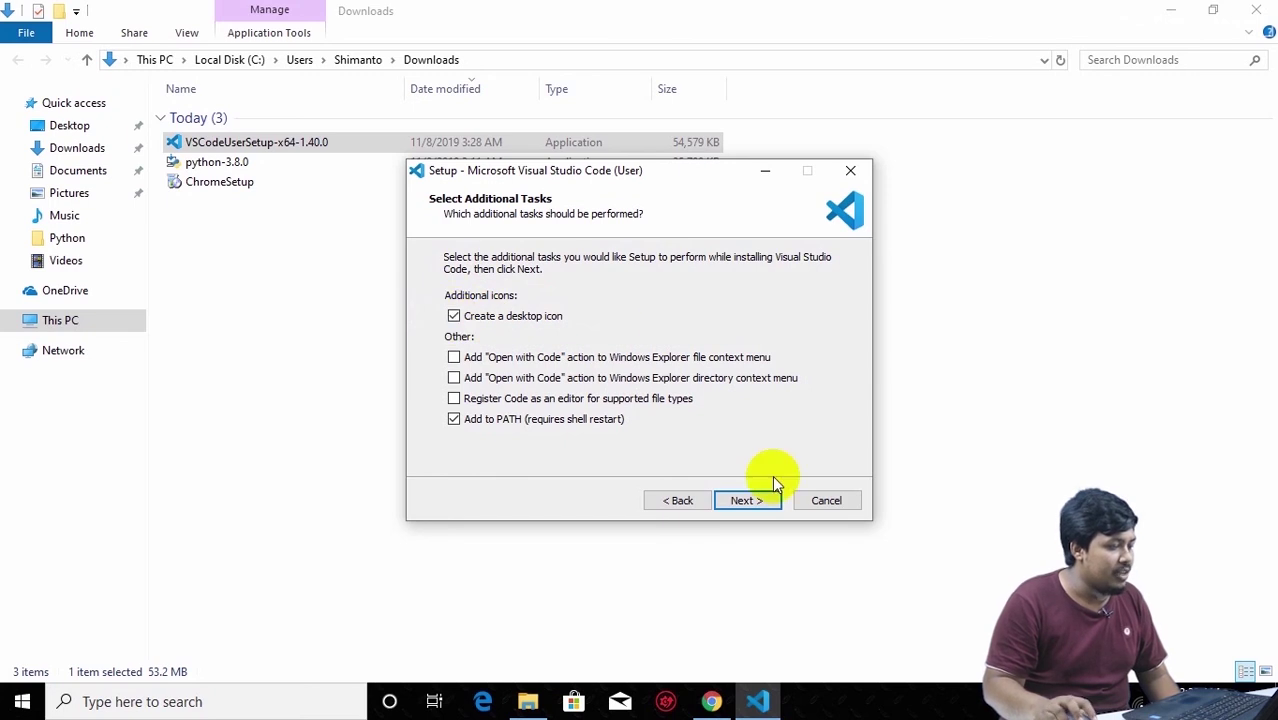
left_click(746, 502)
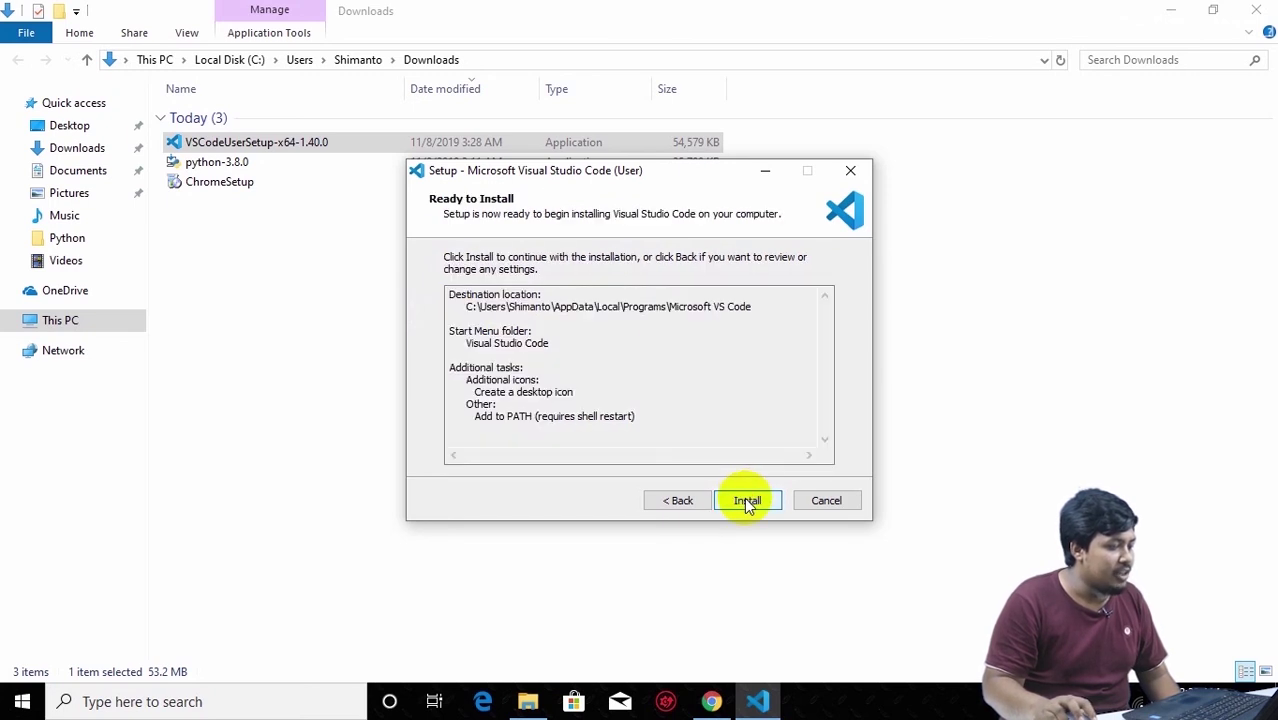
left_click(746, 502)
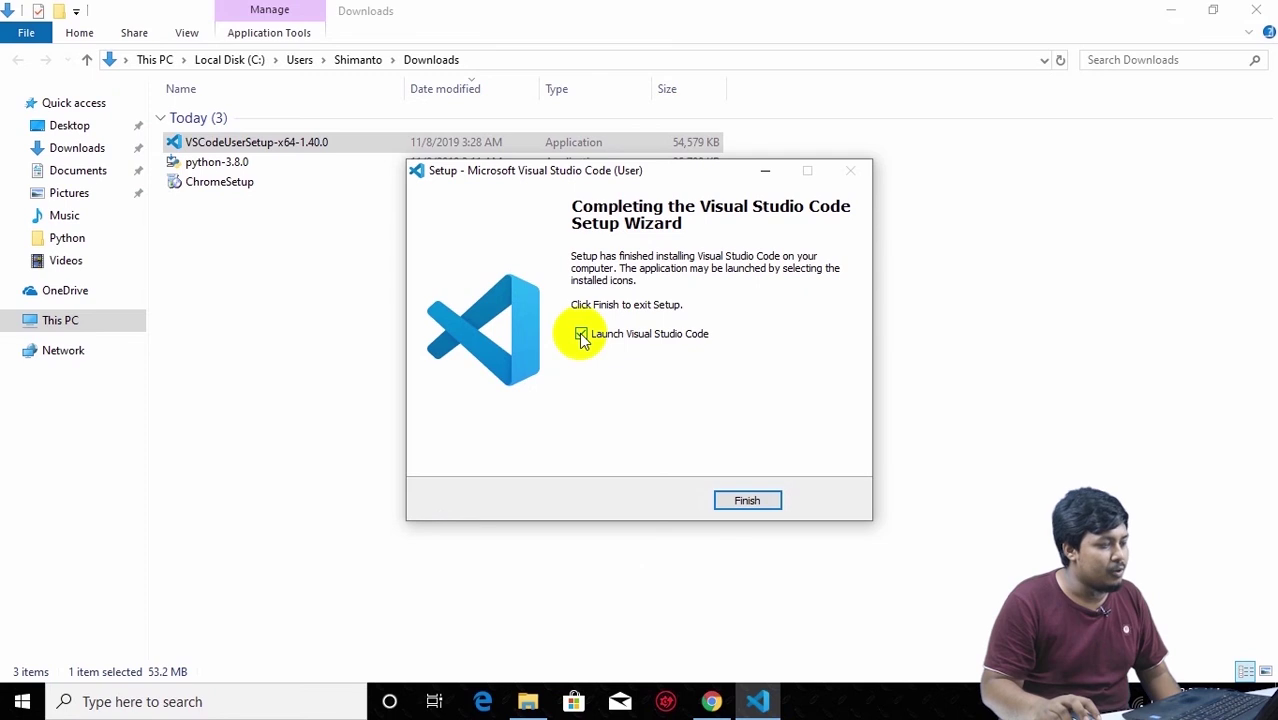
left_click(762, 505)
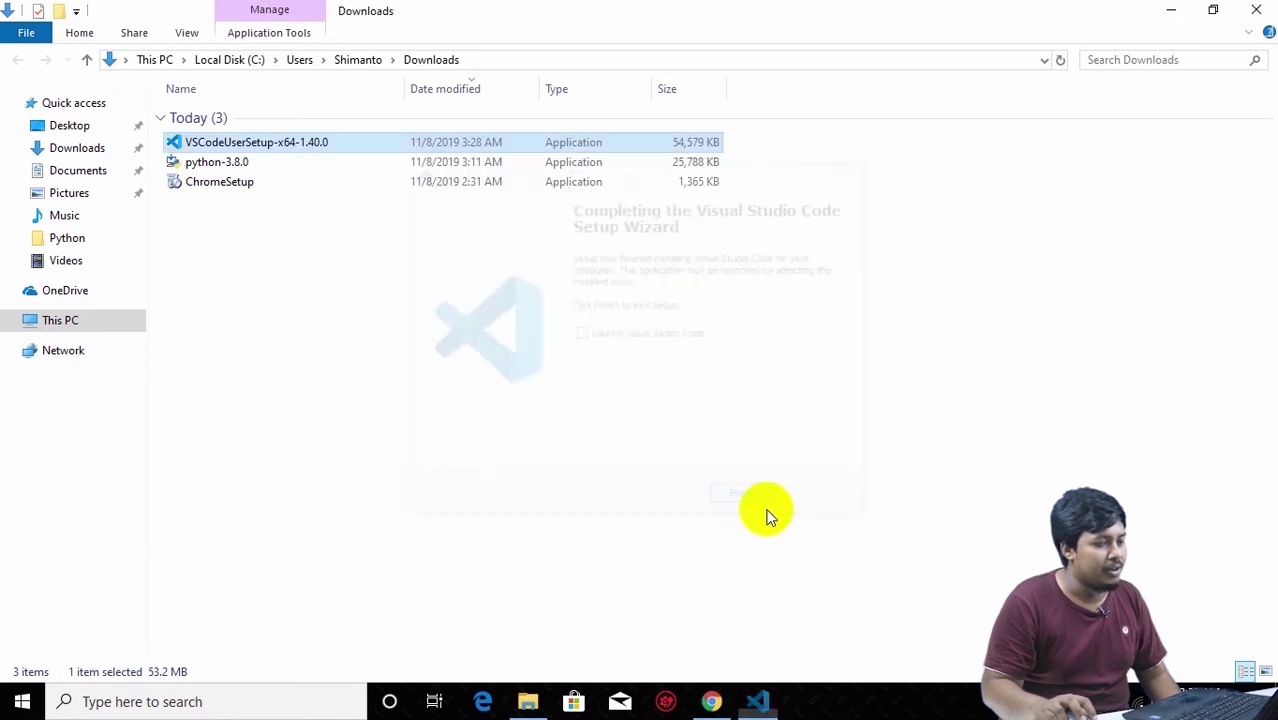
Clear the open windows, launch Visual Studio Code from the desktop and close its Welcome page.
left_click(1255, 10)
left_click(1168, 14)
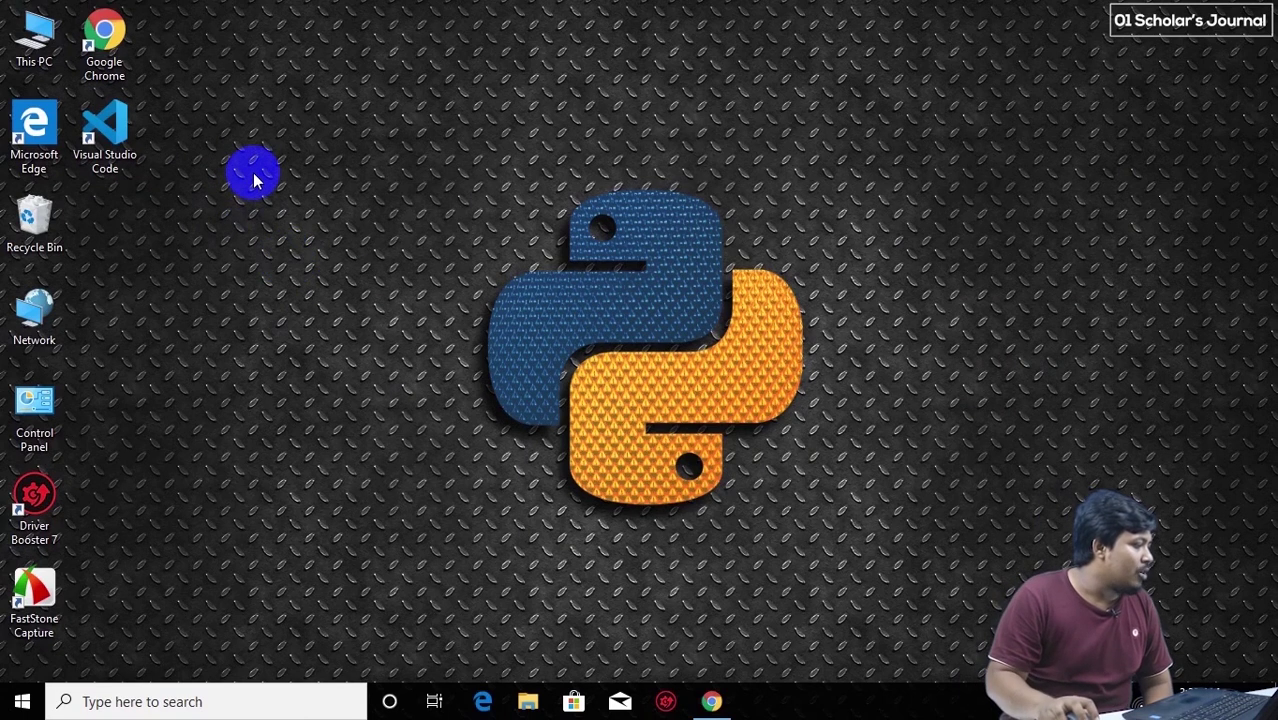
double_click(115, 156)
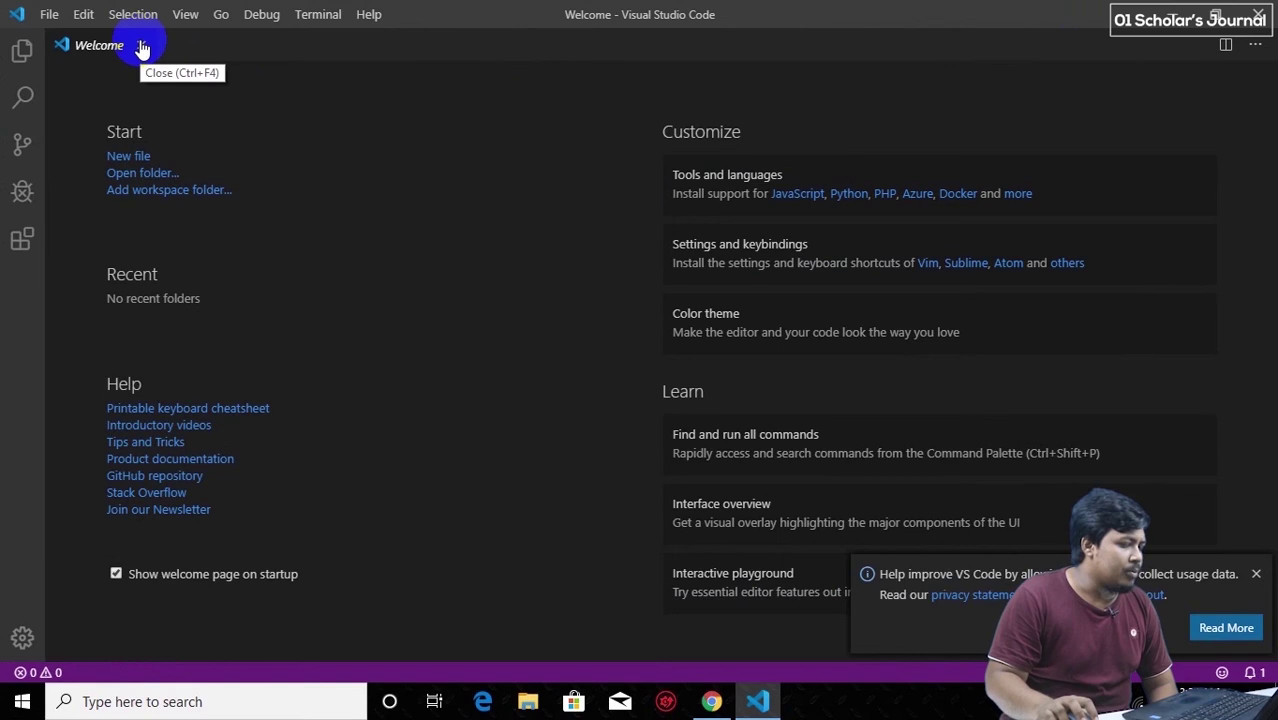
left_click(141, 46)
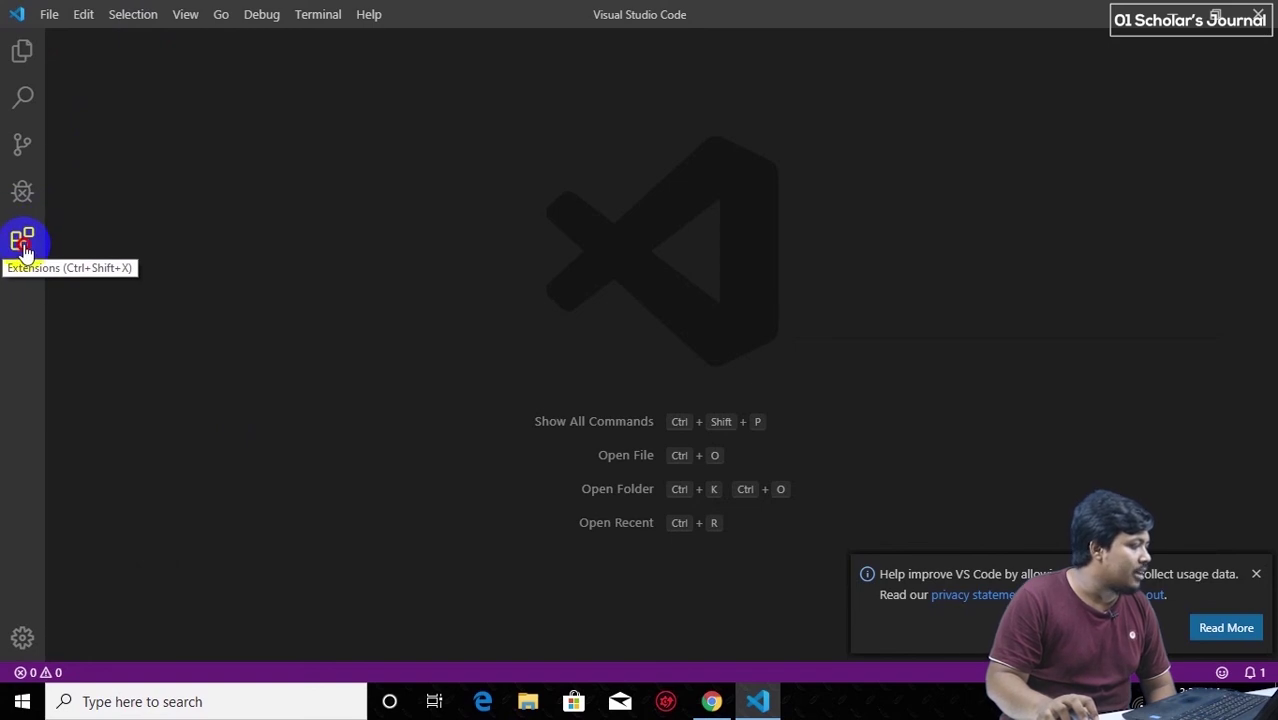
Install Microsoft's Python extension from the popular extensions and close its details page.
left_click(23, 250)
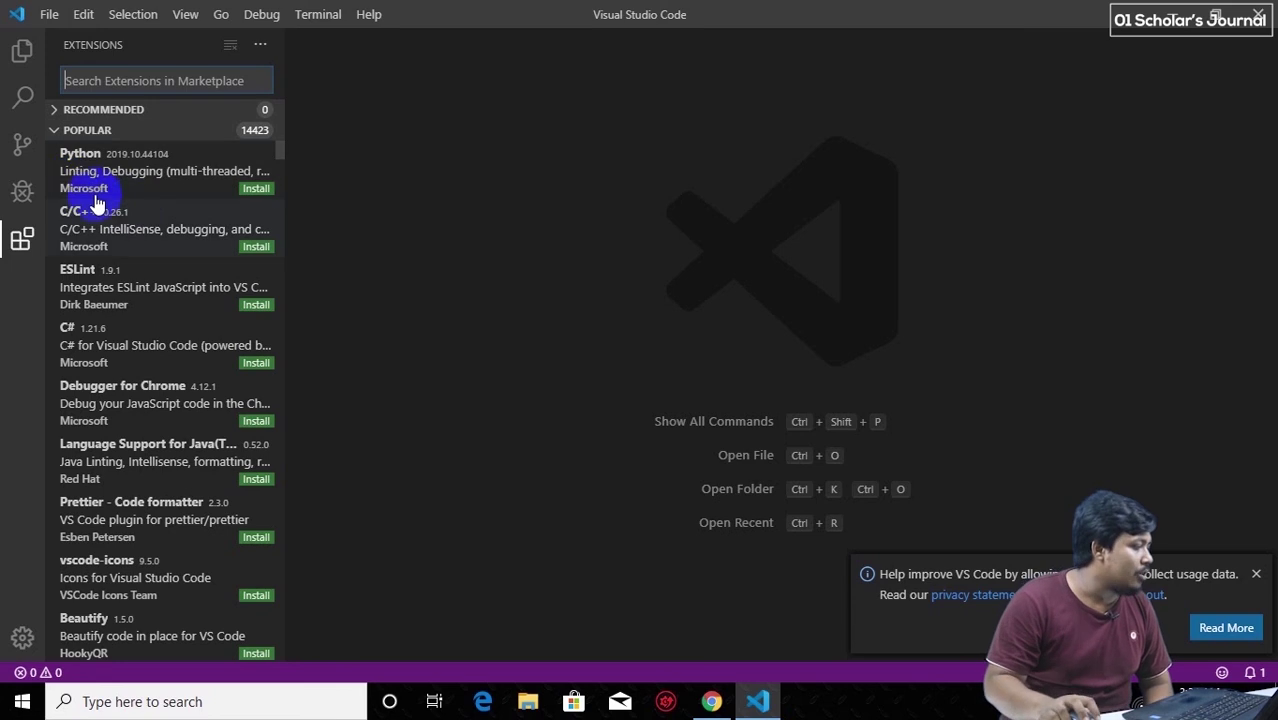
left_click(106, 190)
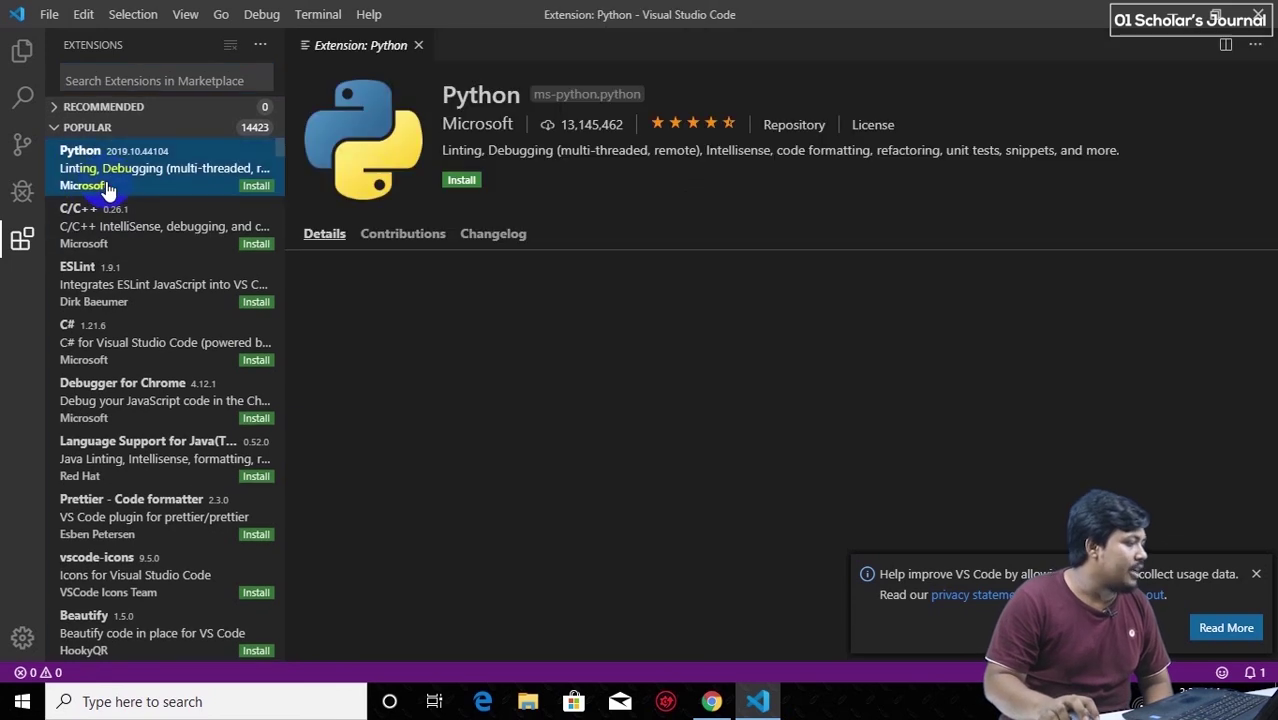
left_click(463, 190)
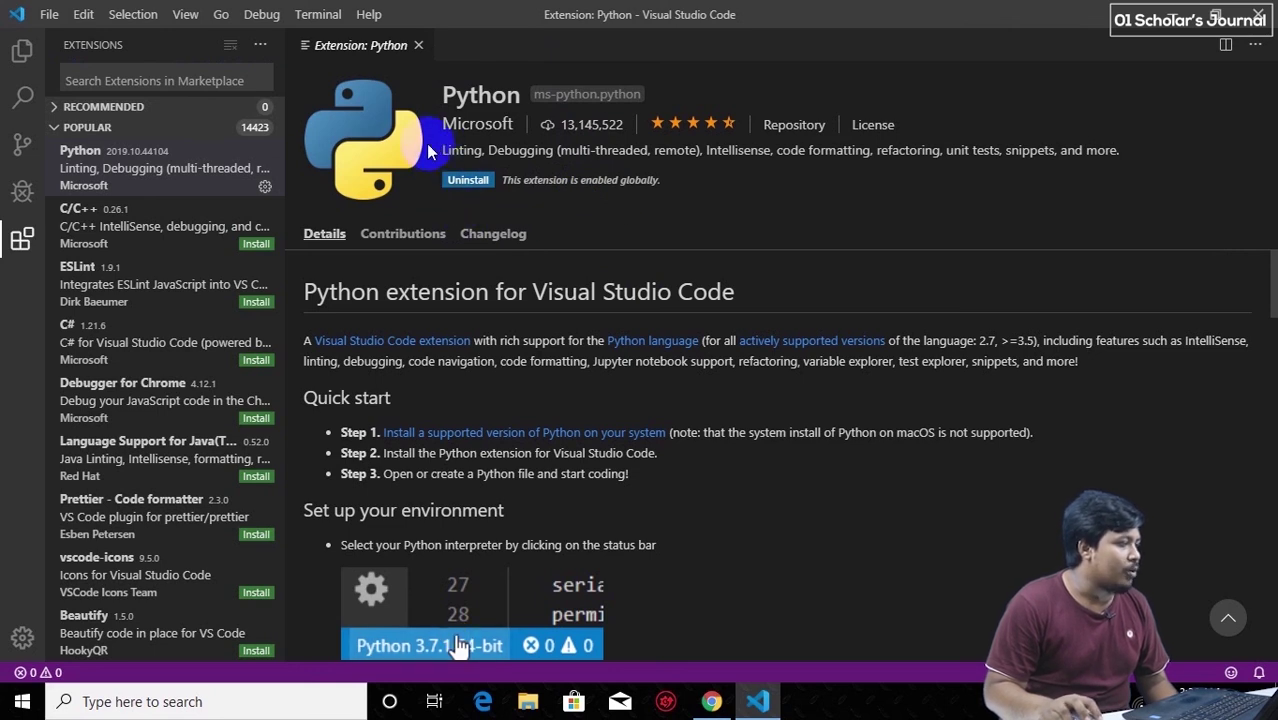
left_click(420, 47)
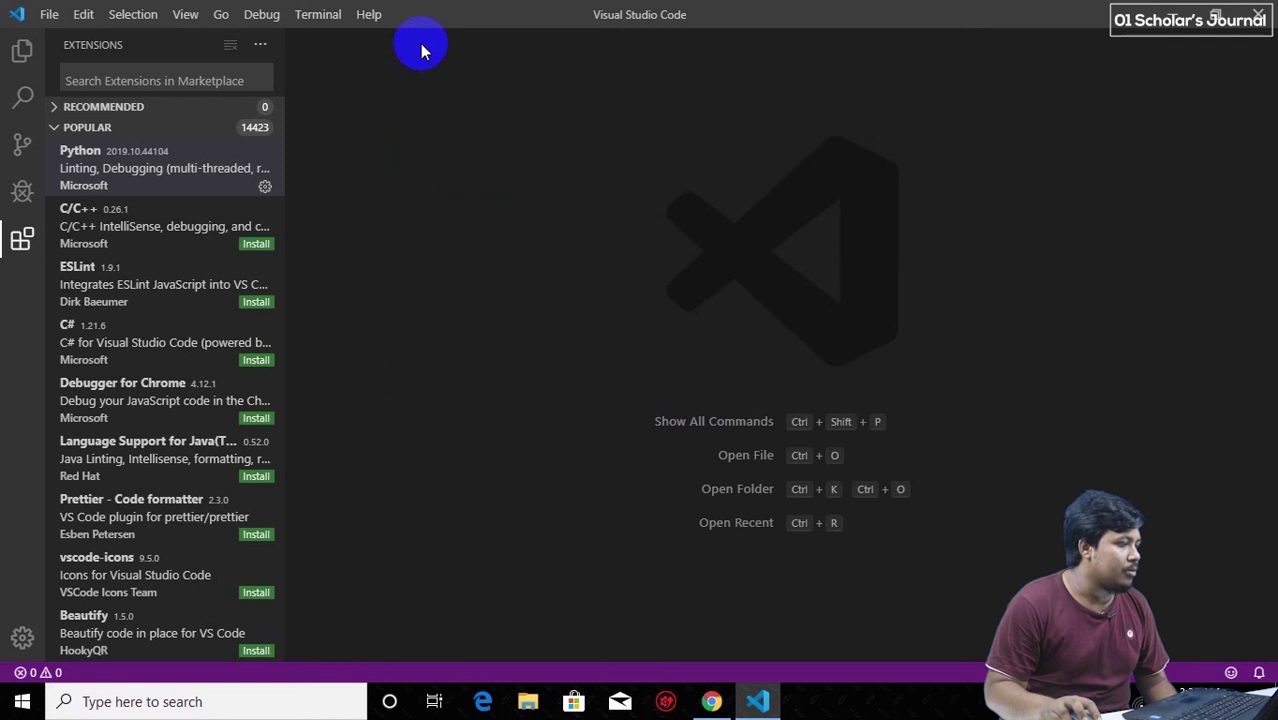
Find the Code Runner extension by searching for "code ru", install it, close its details page and minimize the editor window.
left_click(180, 80)
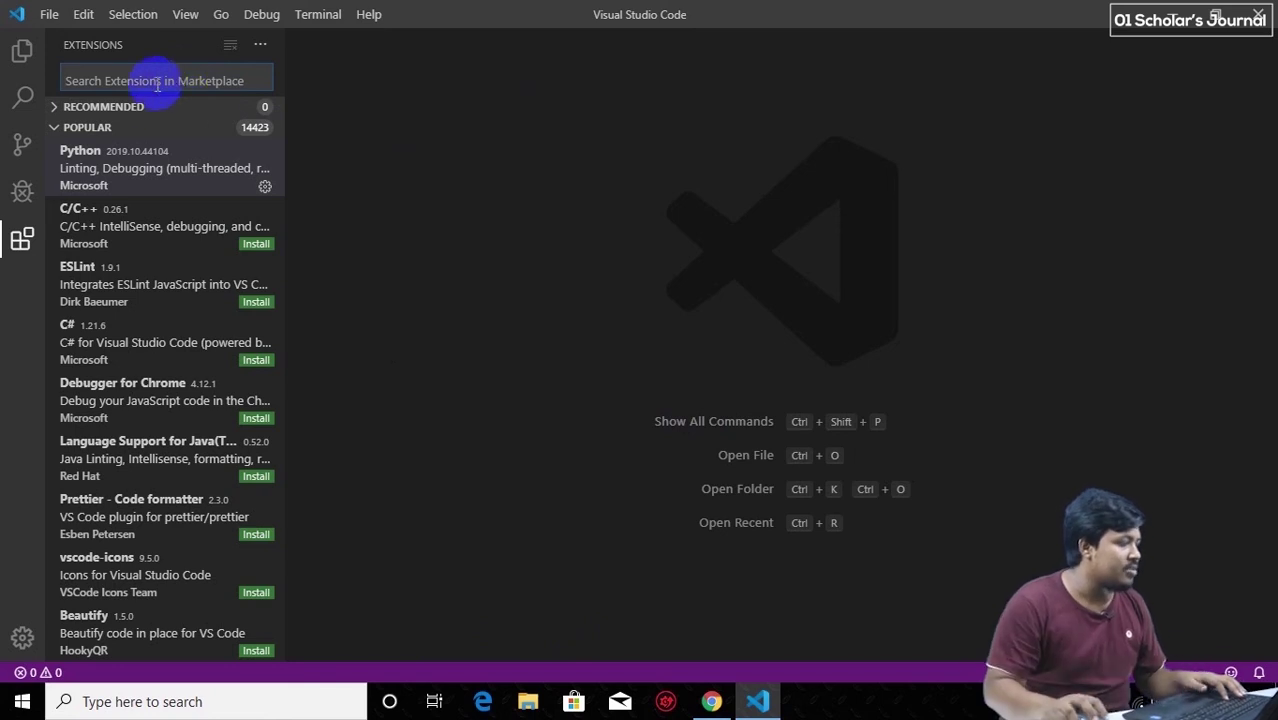
type("co")
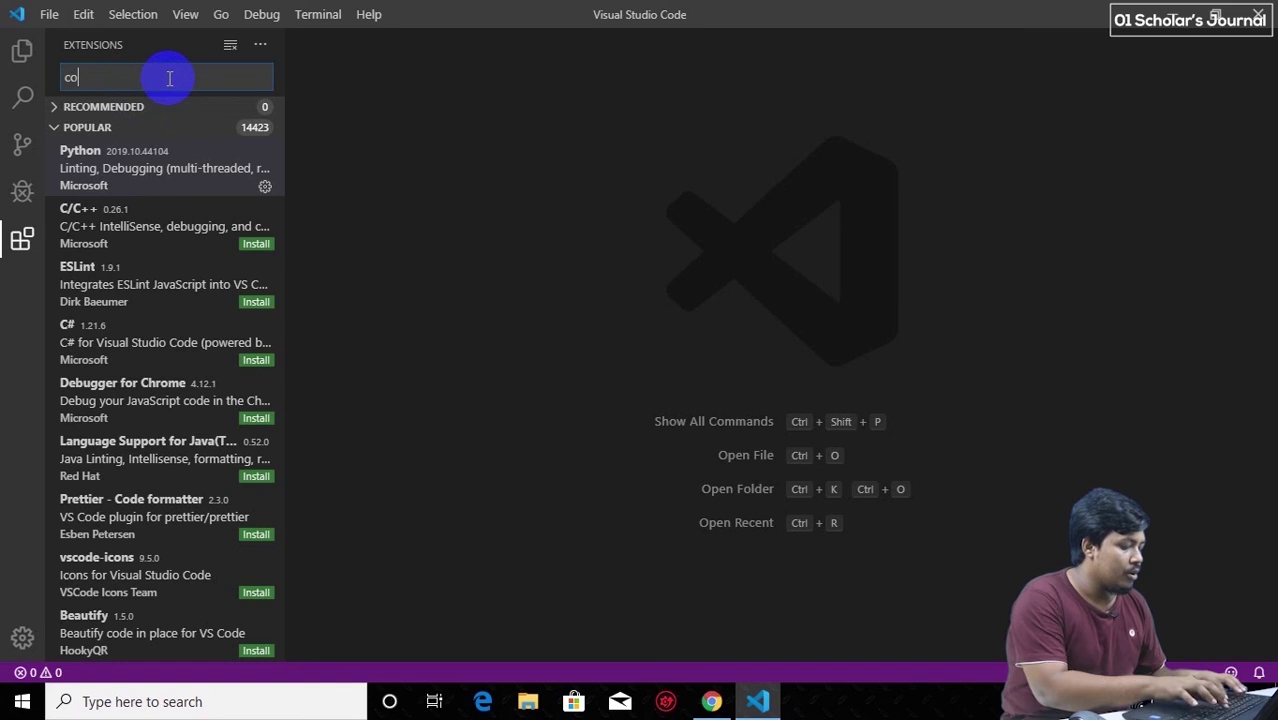
type("de ru")
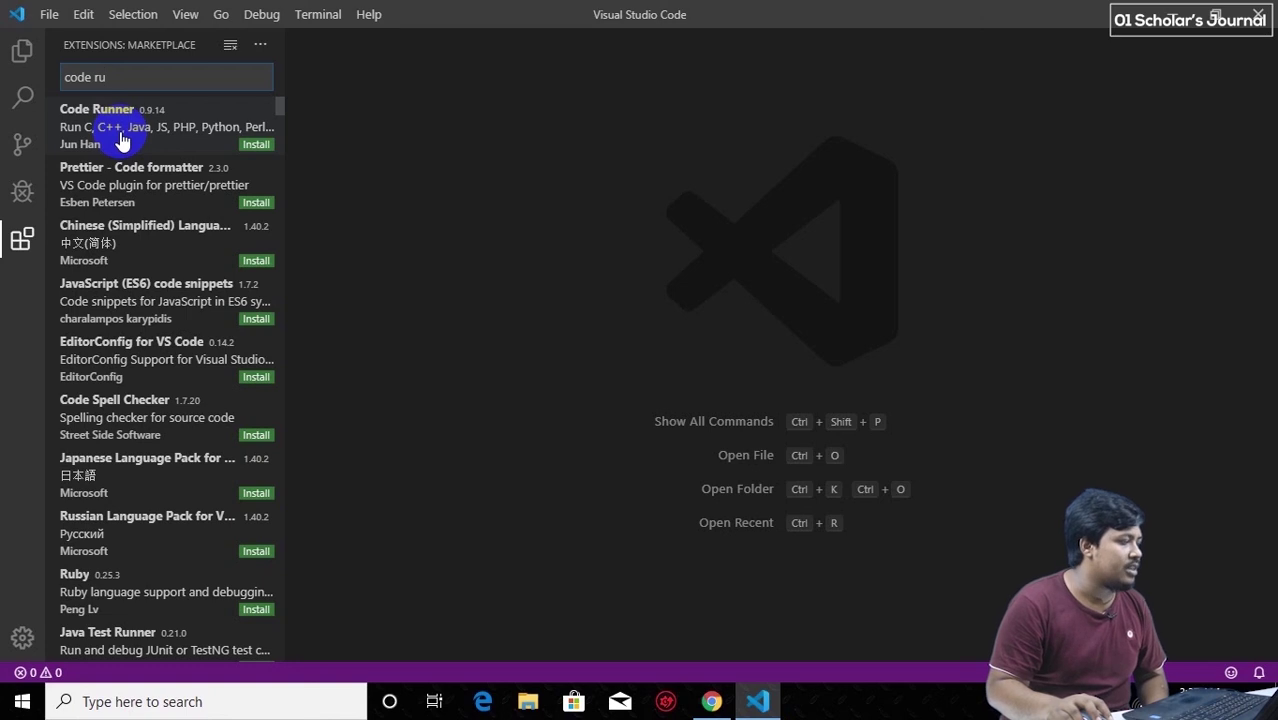
left_click(251, 148)
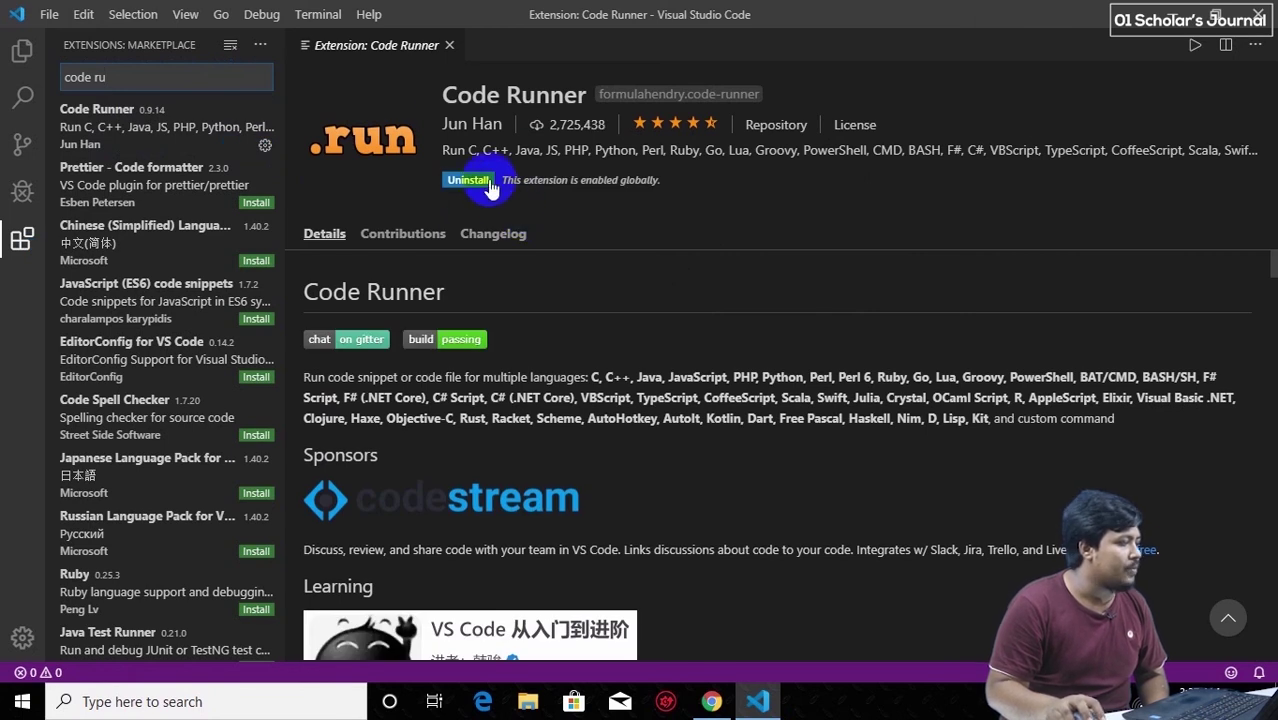
left_click(449, 45)
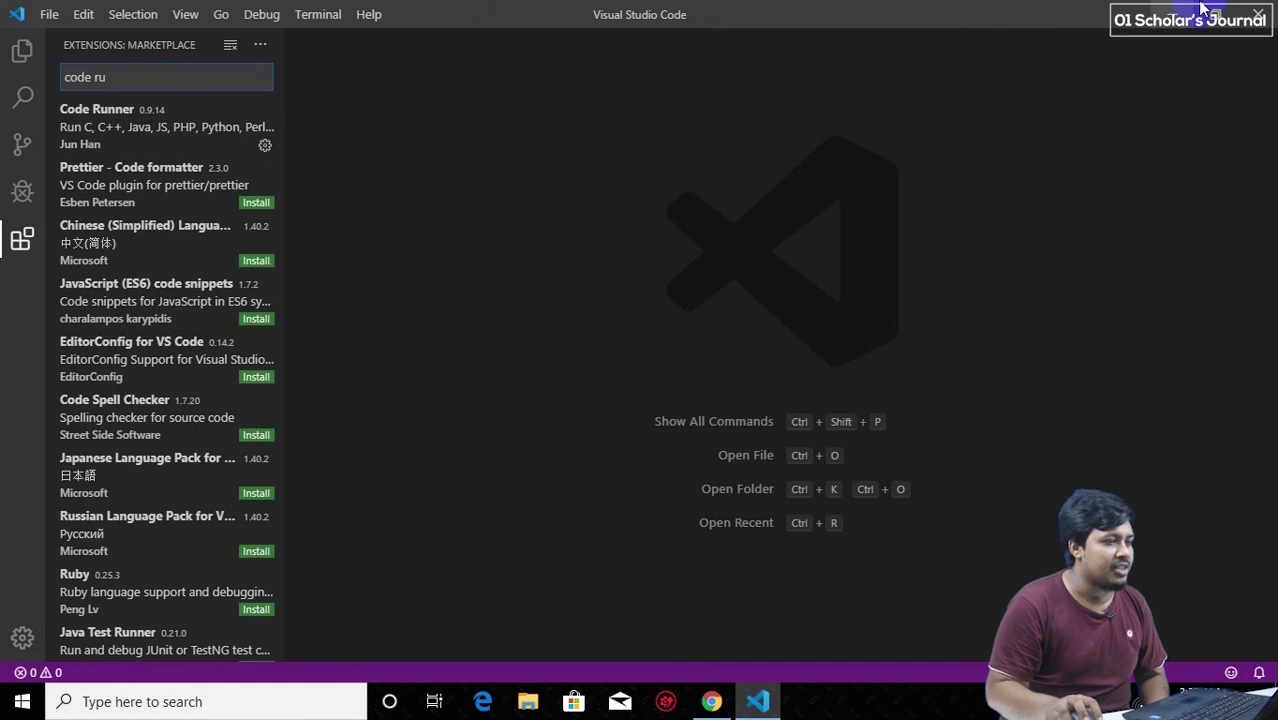
left_click(1168, 14)
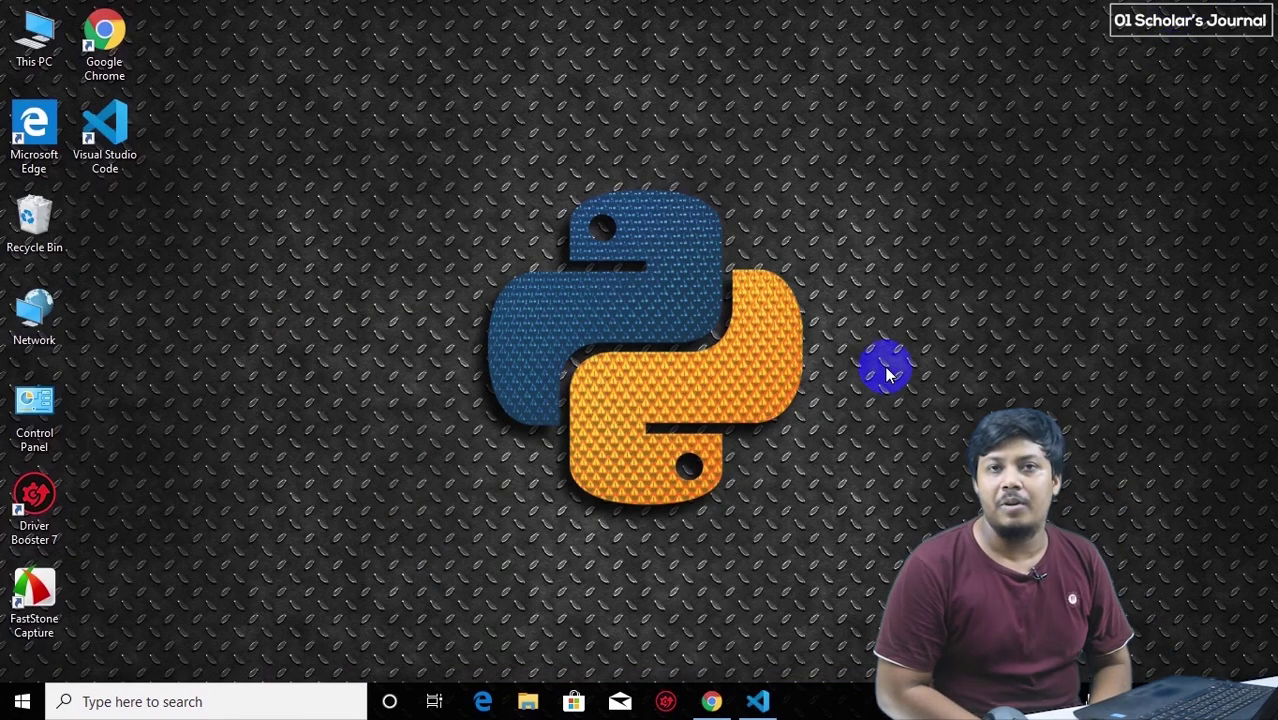